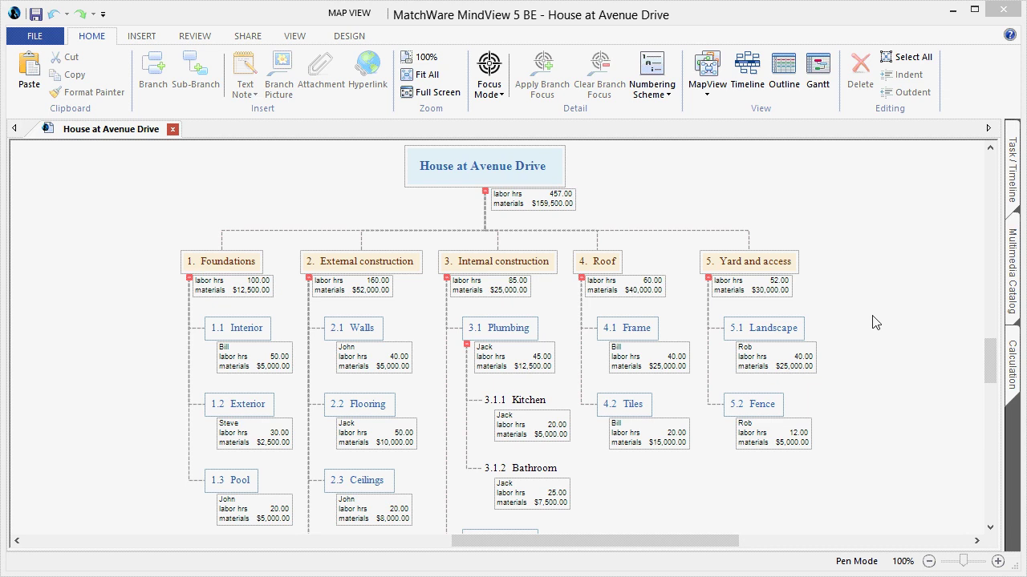
Start a new Top Down map document from the File menu
{"action": "left_click", "coordinate": [35, 37]}
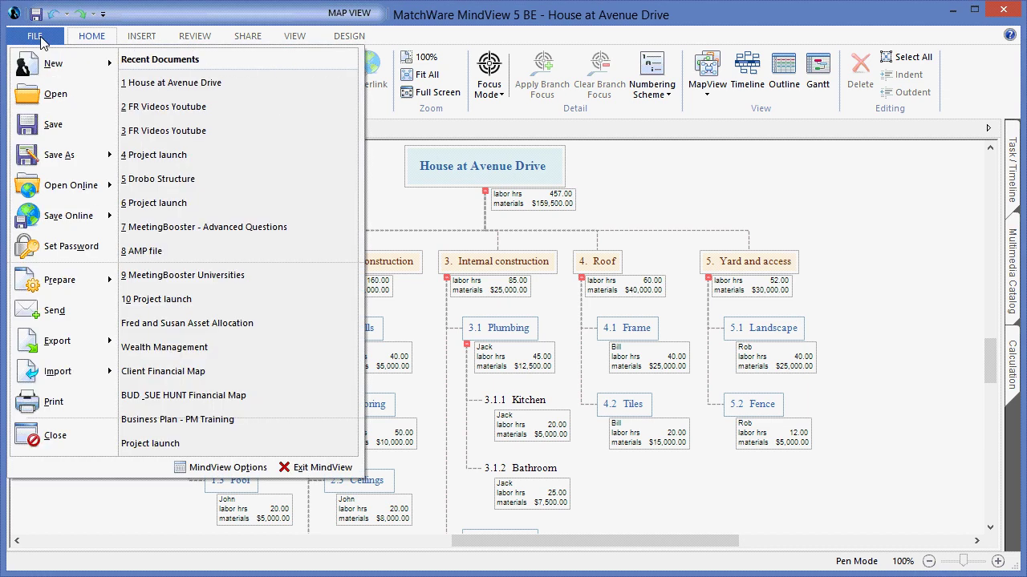
{"action": "mouse_move", "coordinate": [48, 66]}
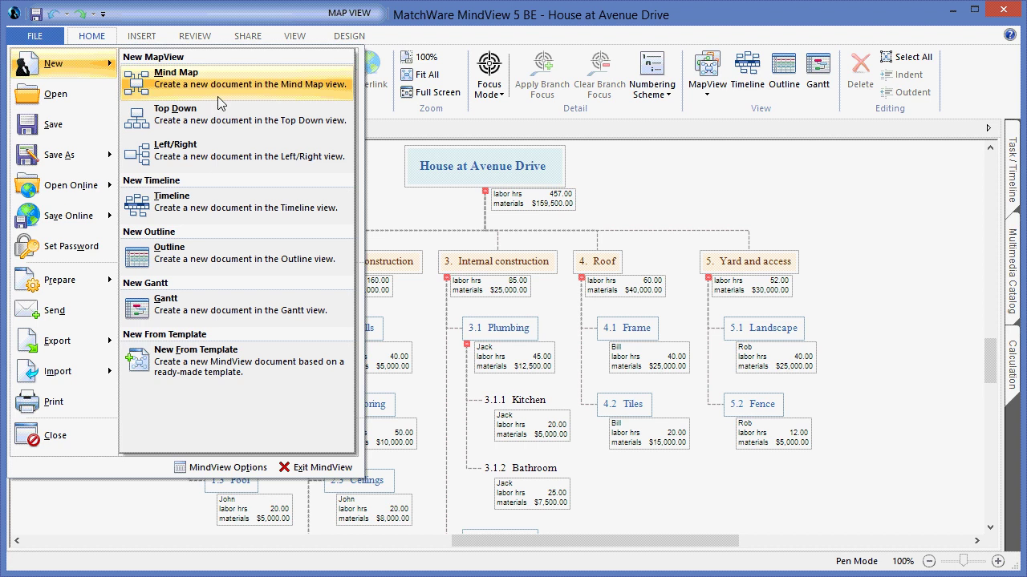
{"action": "left_click", "coordinate": [233, 118]}
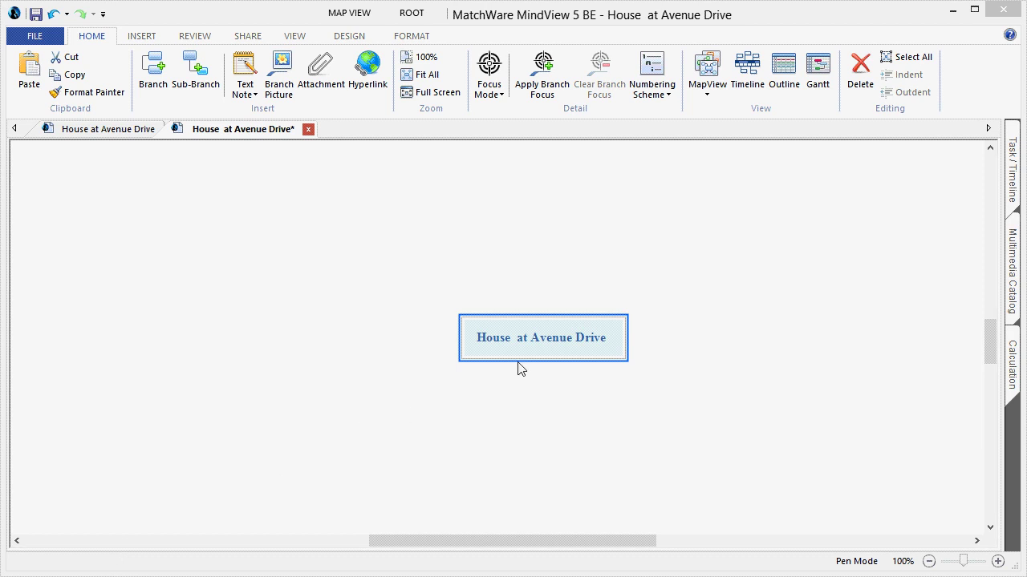
Add the first main branch and name it Foundations
{"action": "left_click", "coordinate": [158, 87]}
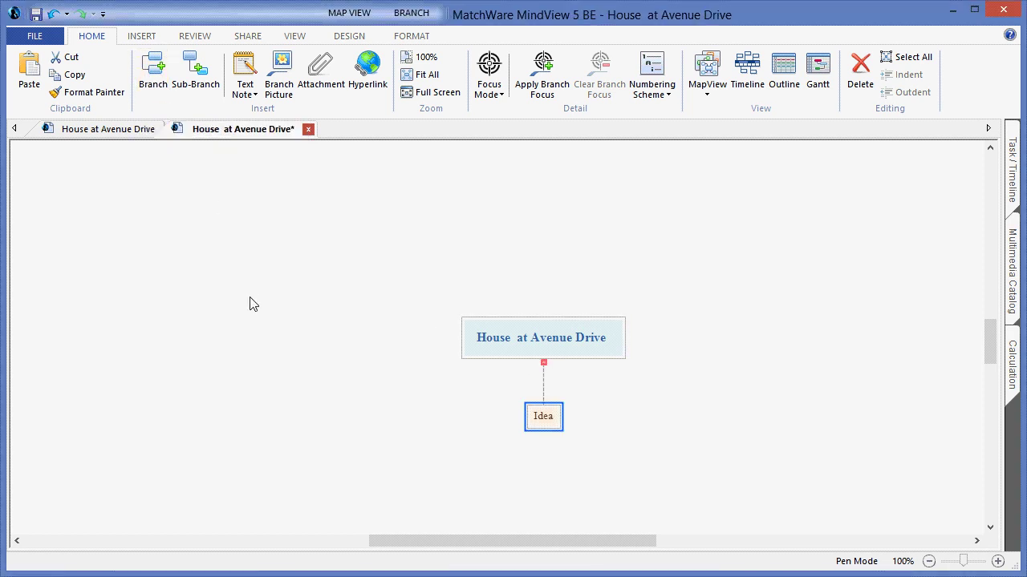
{"action": "double_click", "coordinate": [542, 416]}
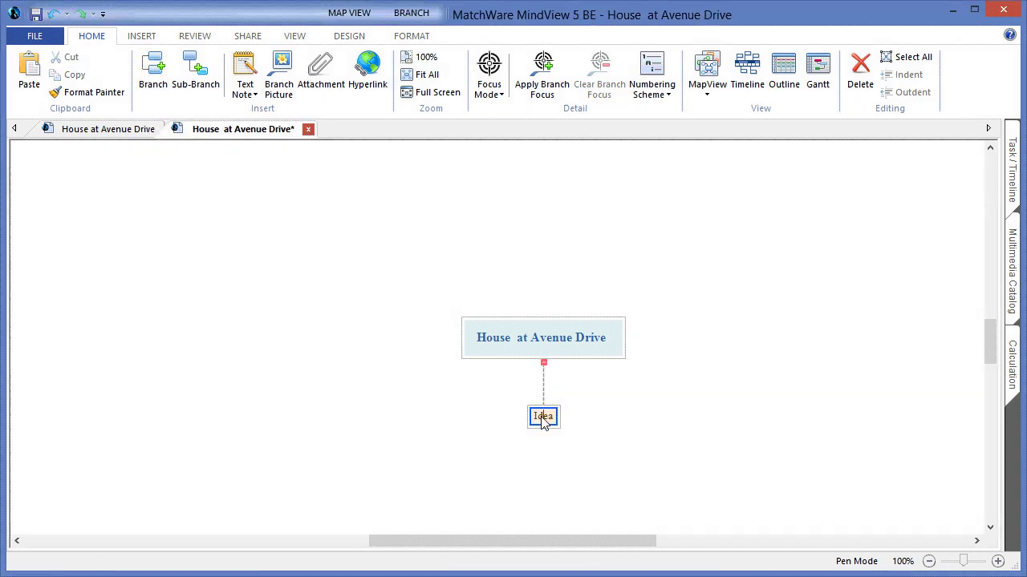
{"action": "type", "text": "Foundations"}
{"action": "key", "text": "Return"}
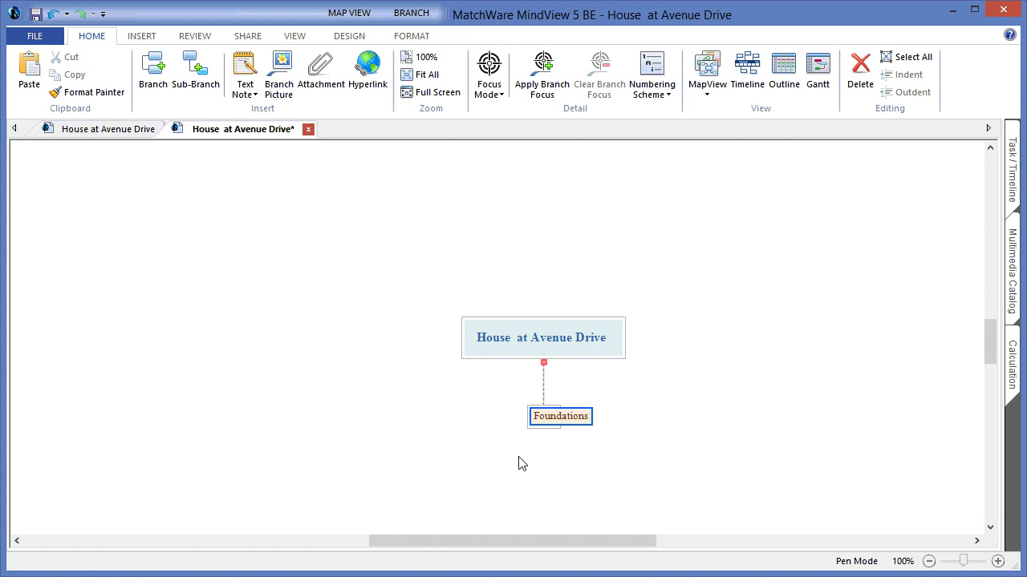
{"action": "left_click", "coordinate": [520, 462]}
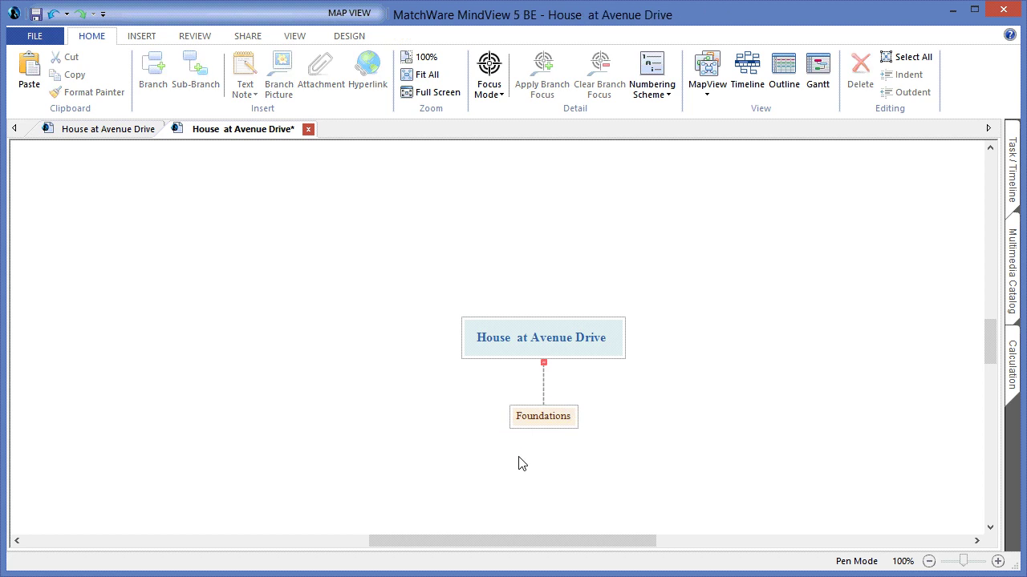
{"action": "left_click", "coordinate": [545, 416]}
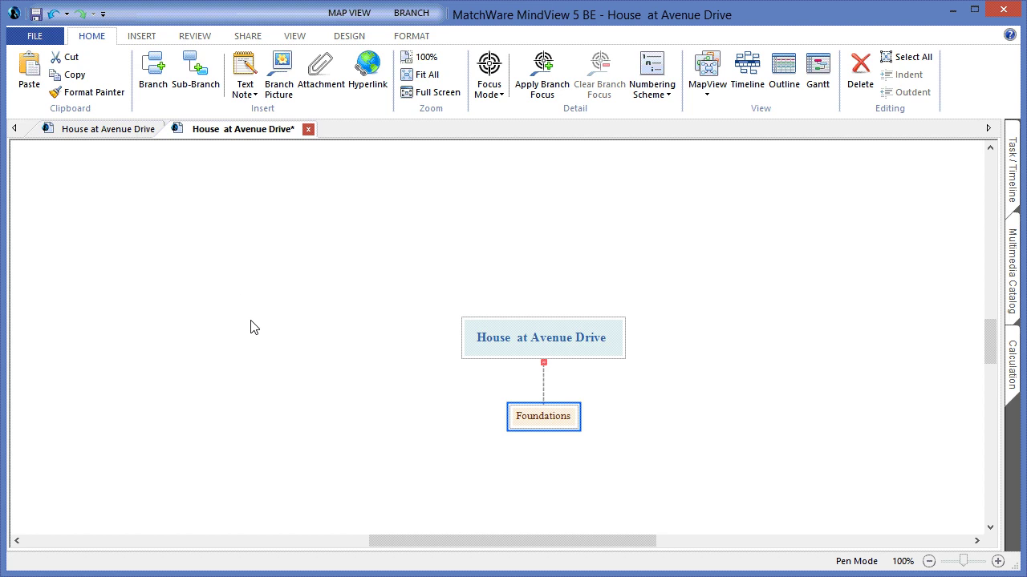
Add a sibling main branch named External construction, followed by another new main branch
{"action": "key", "text": "Return"}
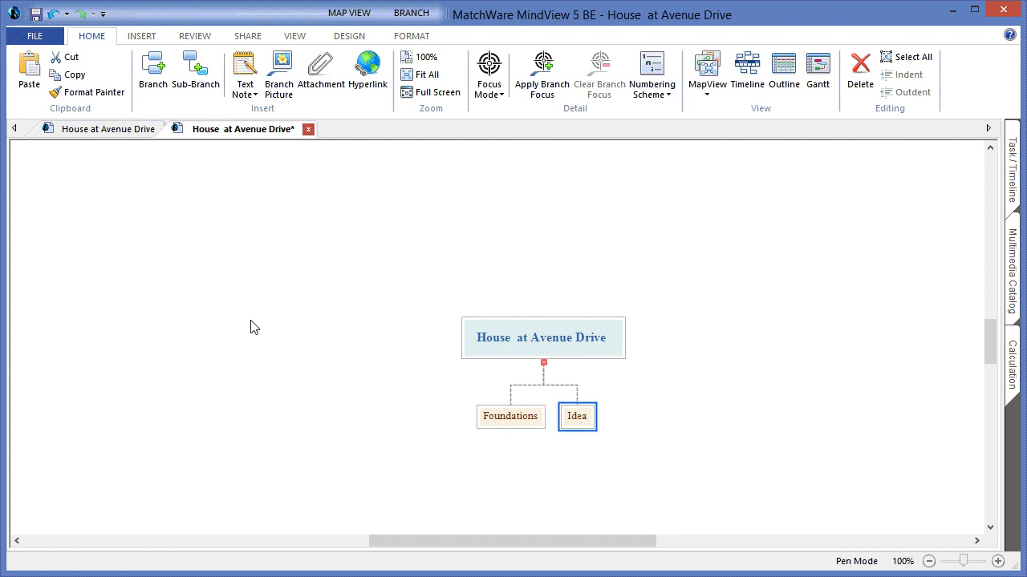
{"action": "left_click", "coordinate": [576, 412]}
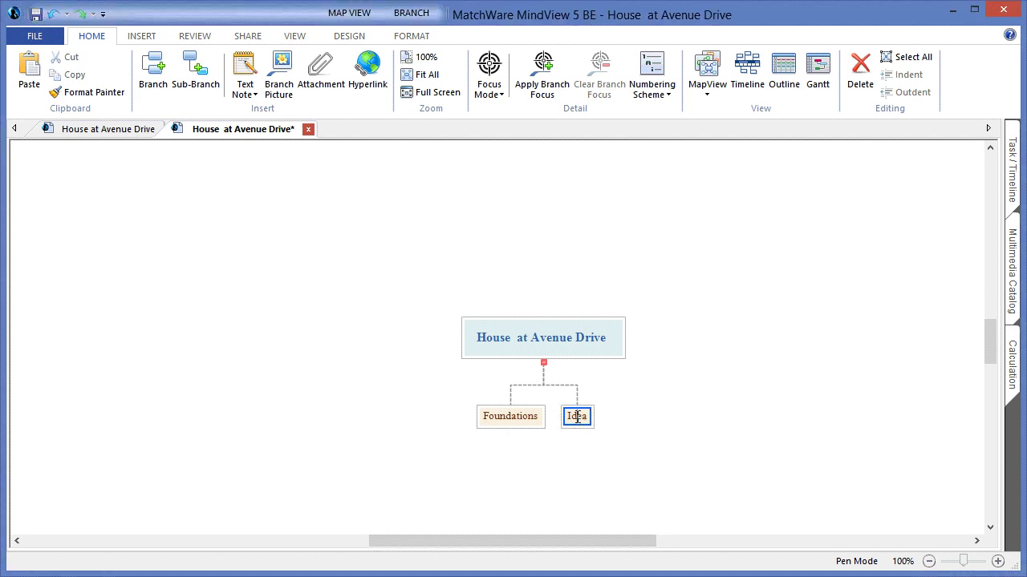
{"action": "type", "text": "External construction"}
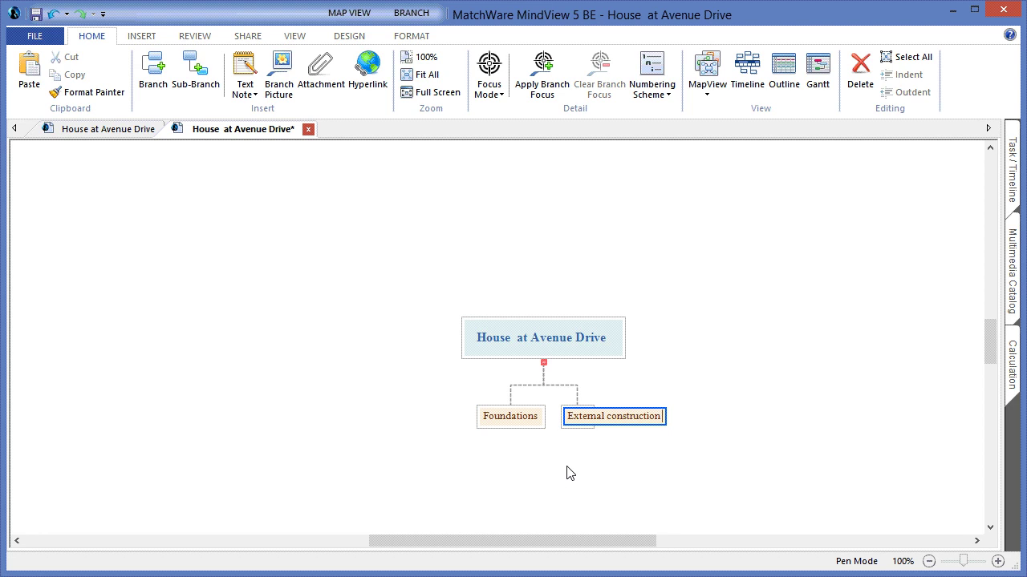
{"action": "key", "text": "Return"}
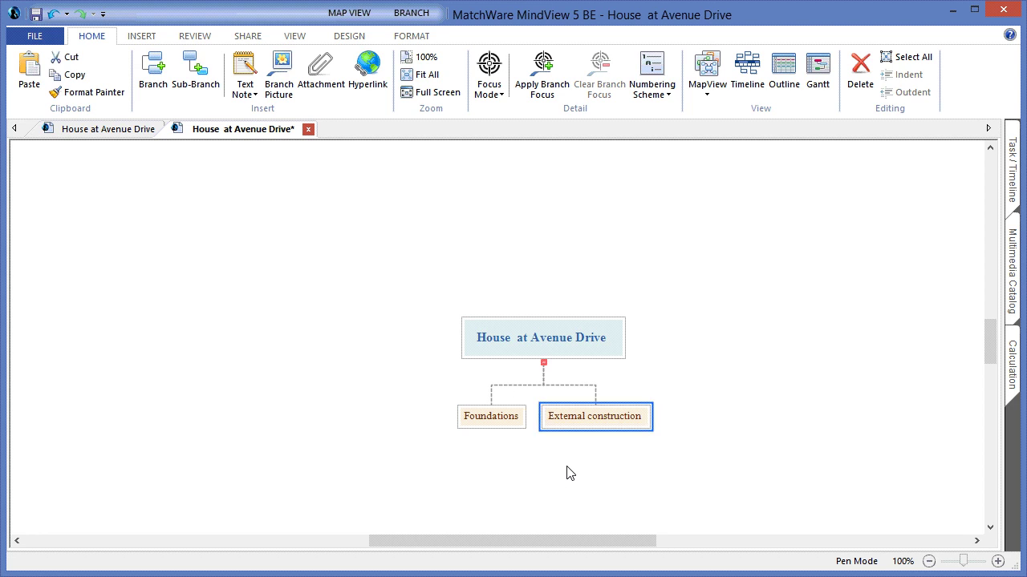
{"action": "key", "text": "Return"}
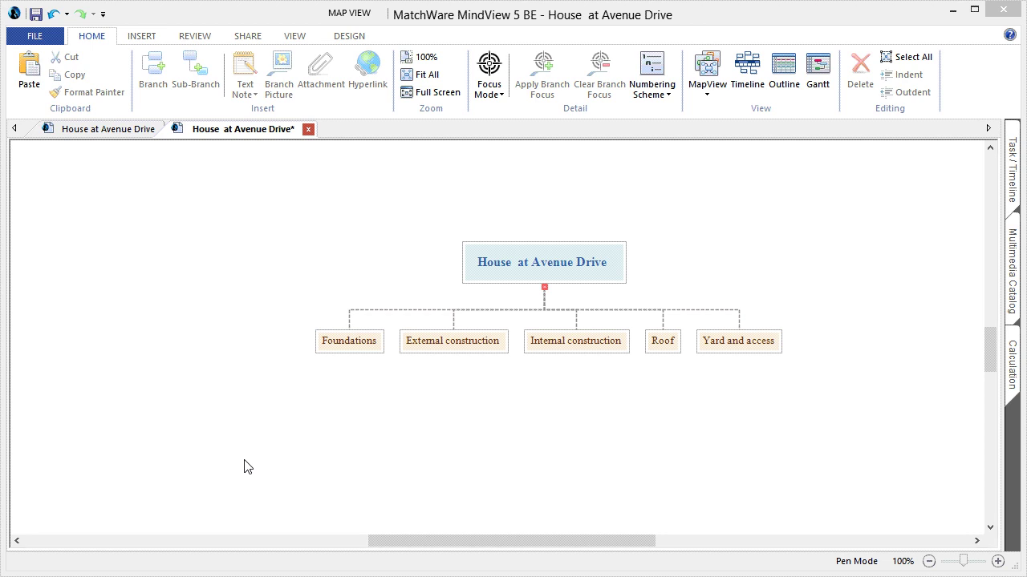
Add a sub-branch named Interior under Foundations
{"action": "left_click", "coordinate": [342, 349]}
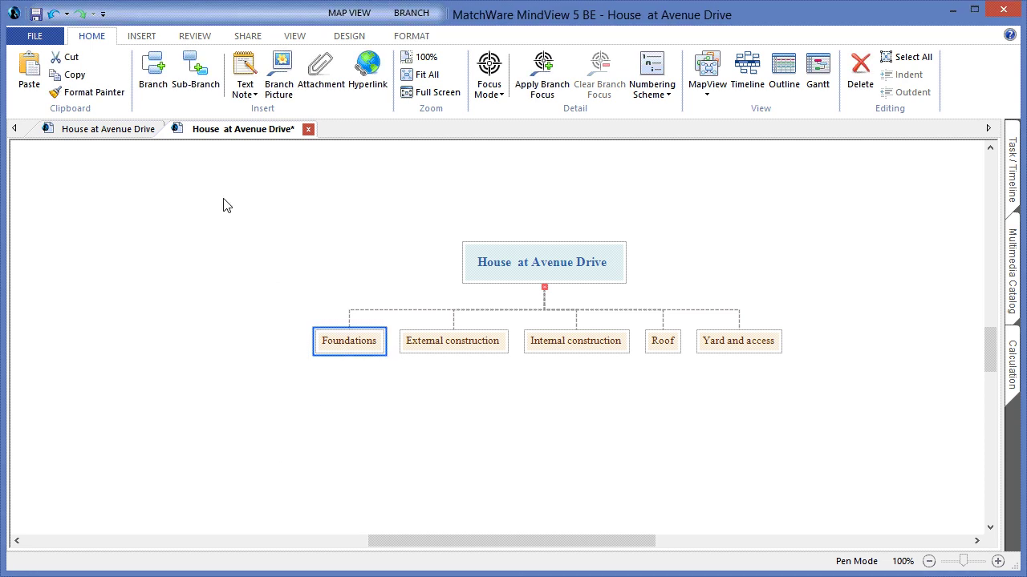
{"action": "left_click", "coordinate": [188, 74]}
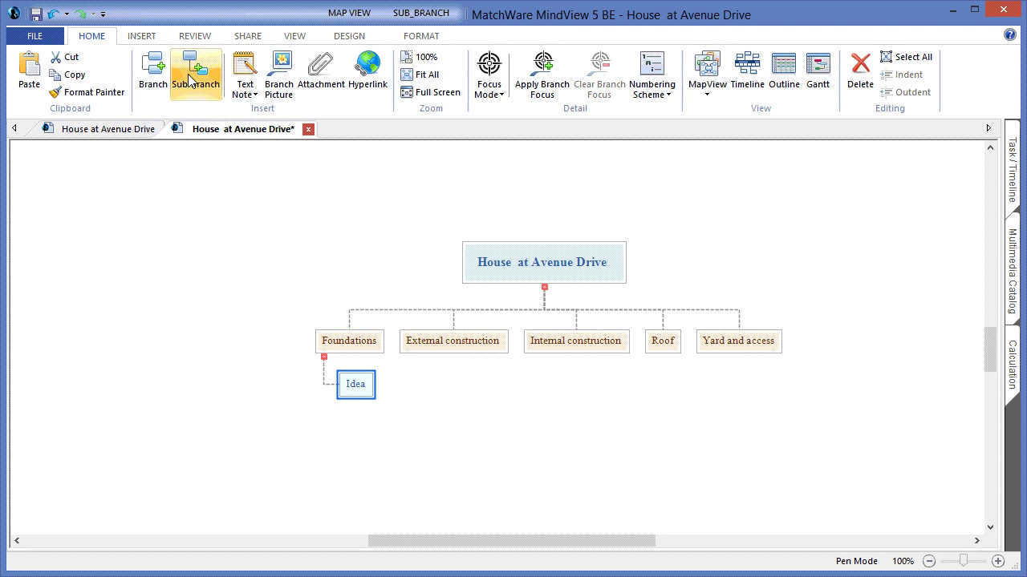
{"action": "left_click", "coordinate": [355, 384]}
{"action": "type", "text": "Interior"}
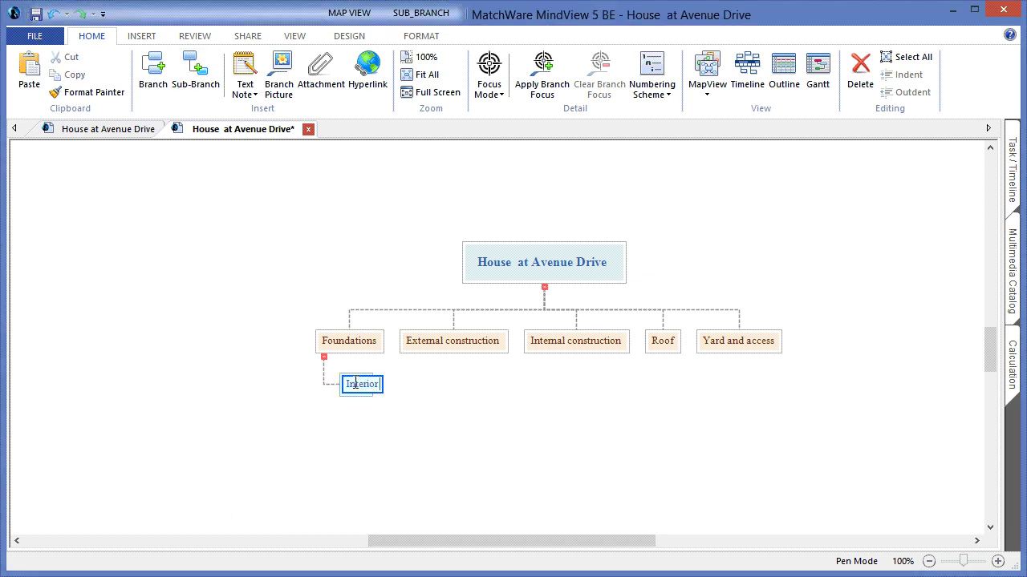
{"action": "left_click", "coordinate": [355, 432]}
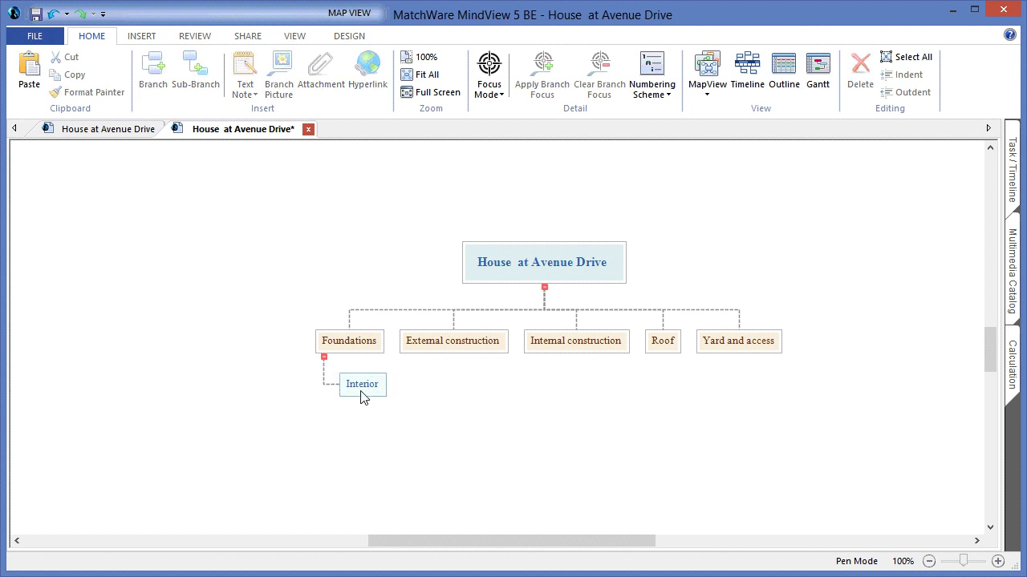
Add a second Foundations sub-branch named Exterior
{"action": "left_click", "coordinate": [347, 343]}
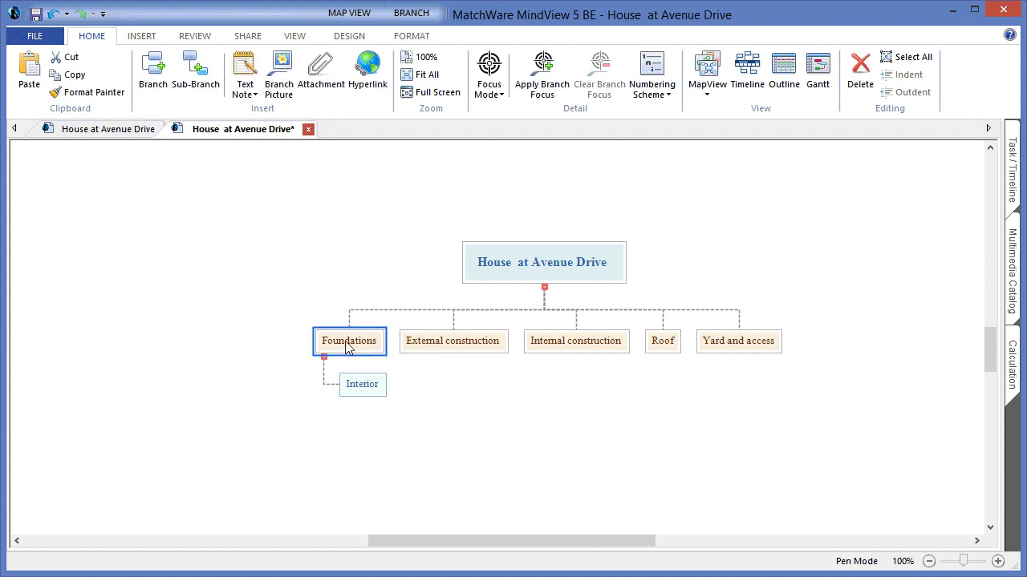
{"action": "left_click", "coordinate": [195, 80]}
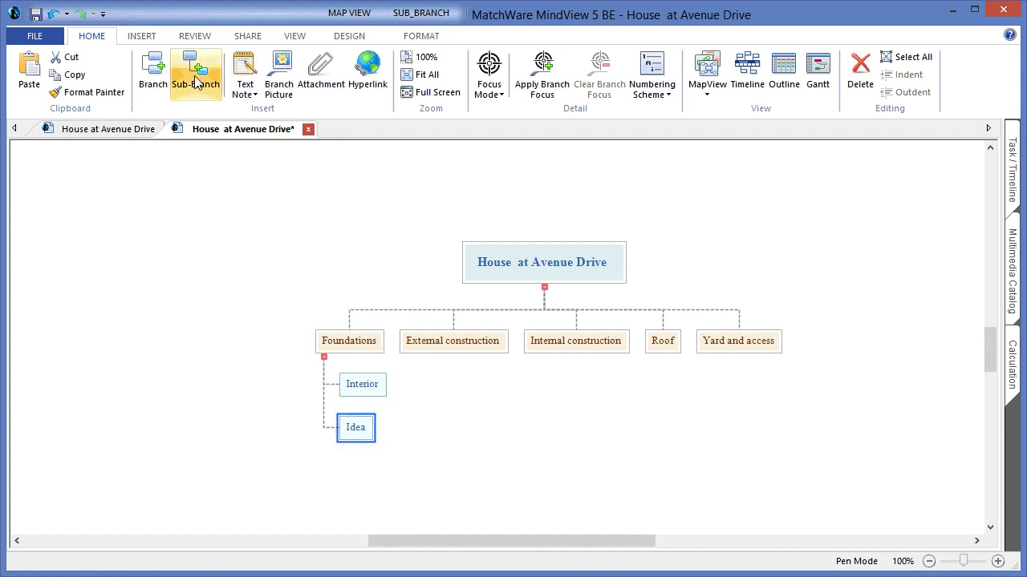
{"action": "left_click", "coordinate": [356, 427]}
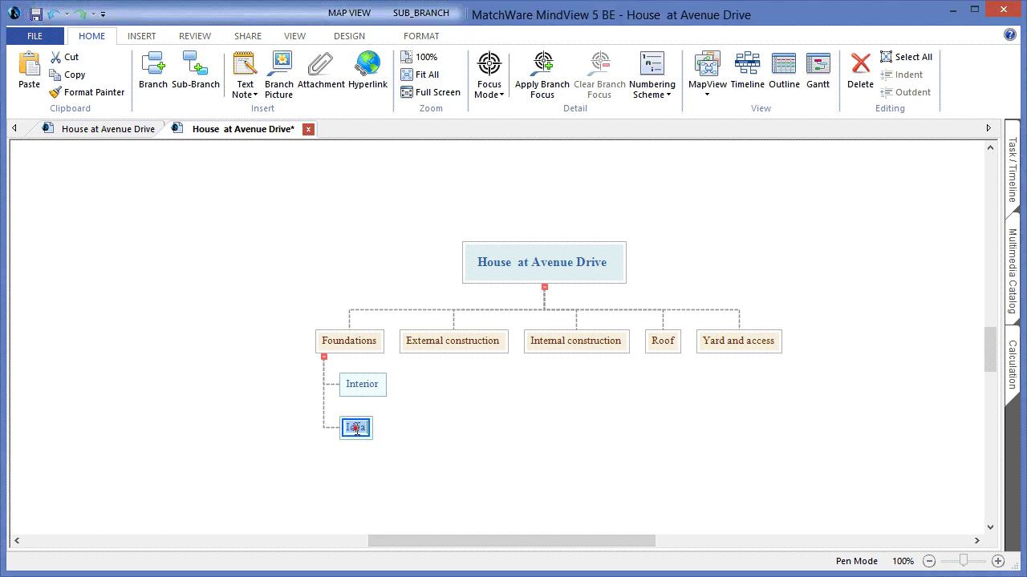
{"action": "type", "text": "Exterior"}
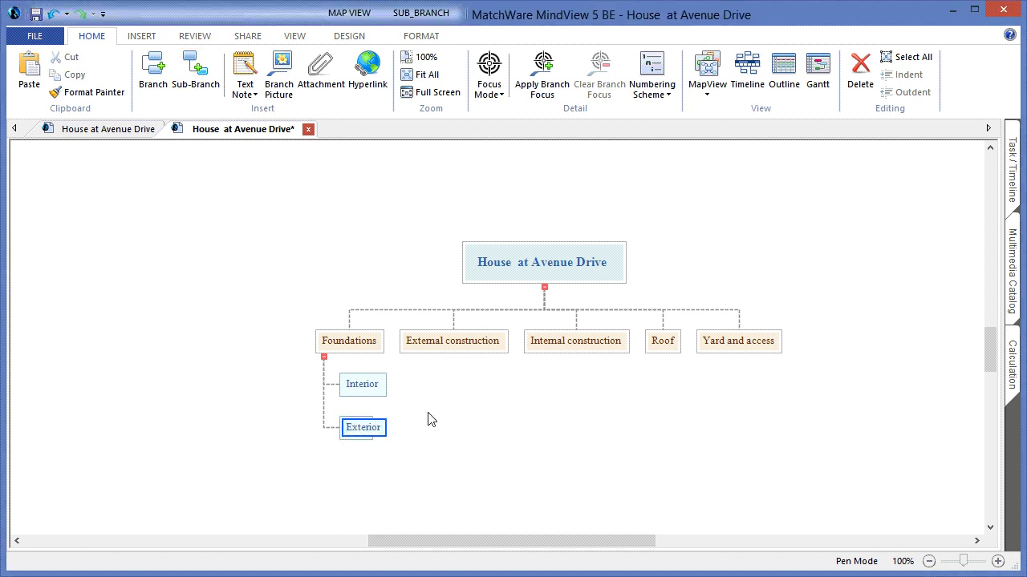
{"action": "key", "text": "Escape"}
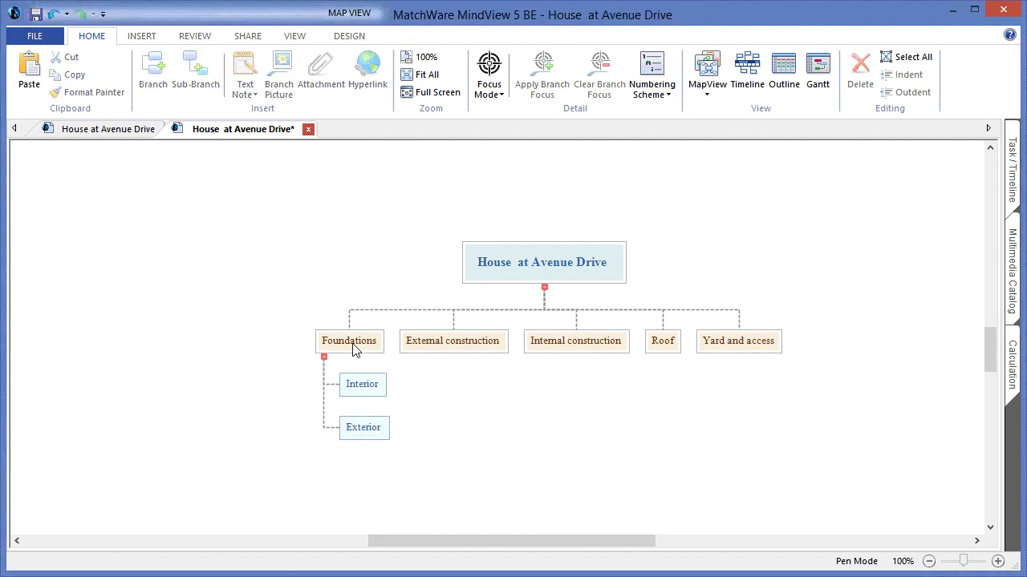
{"action": "left_click", "coordinate": [351, 347]}
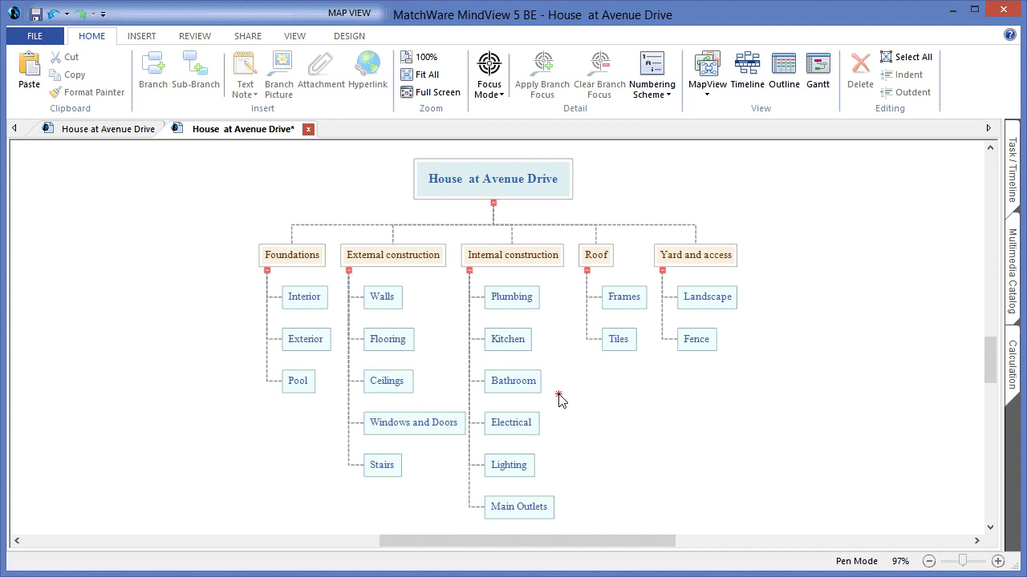
Select Kitchen and Bathroom, then Lighting and Main Outlets, to check the third-level tasks
{"action": "left_click_drag", "start_coordinate": [557, 393], "coordinate": [511, 305]}
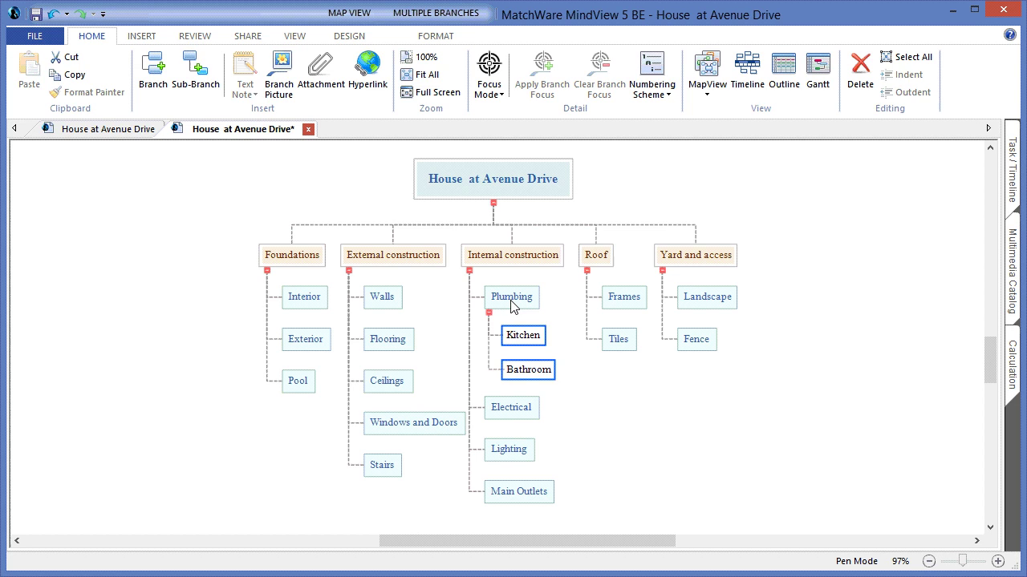
{"action": "left_click", "coordinate": [591, 481]}
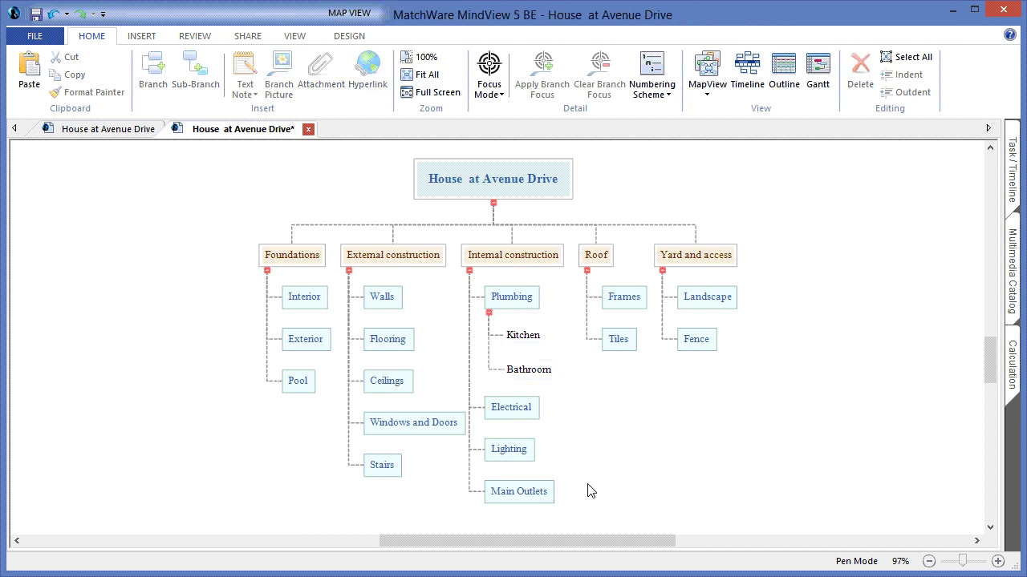
{"action": "left_click_drag", "start_coordinate": [575, 504], "coordinate": [511, 410]}
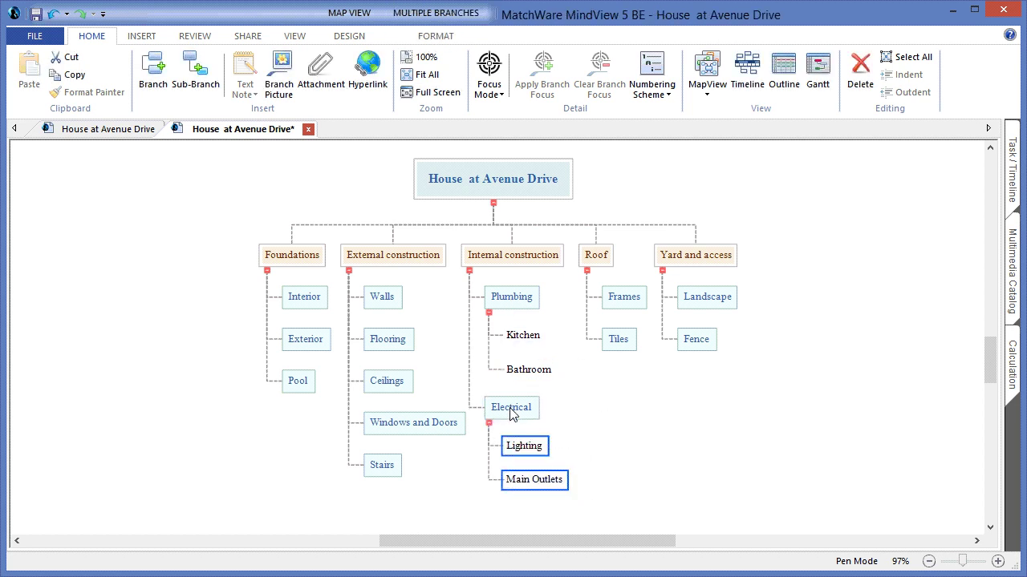
{"action": "left_click", "coordinate": [658, 415]}
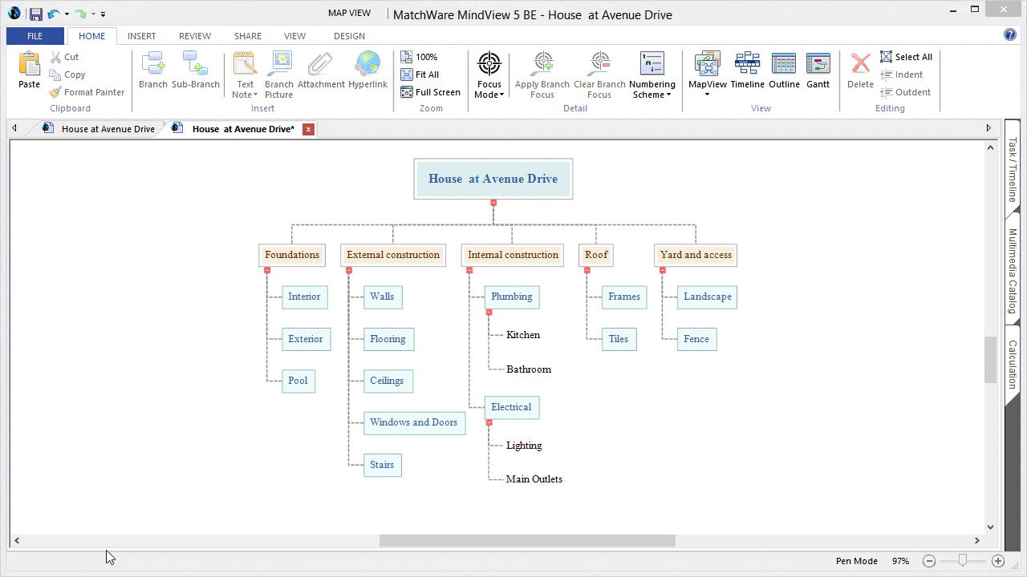
Give the Interior task 50 labor hours and $5,000 materials in the calculation values
{"action": "left_click", "coordinate": [1015, 377]}
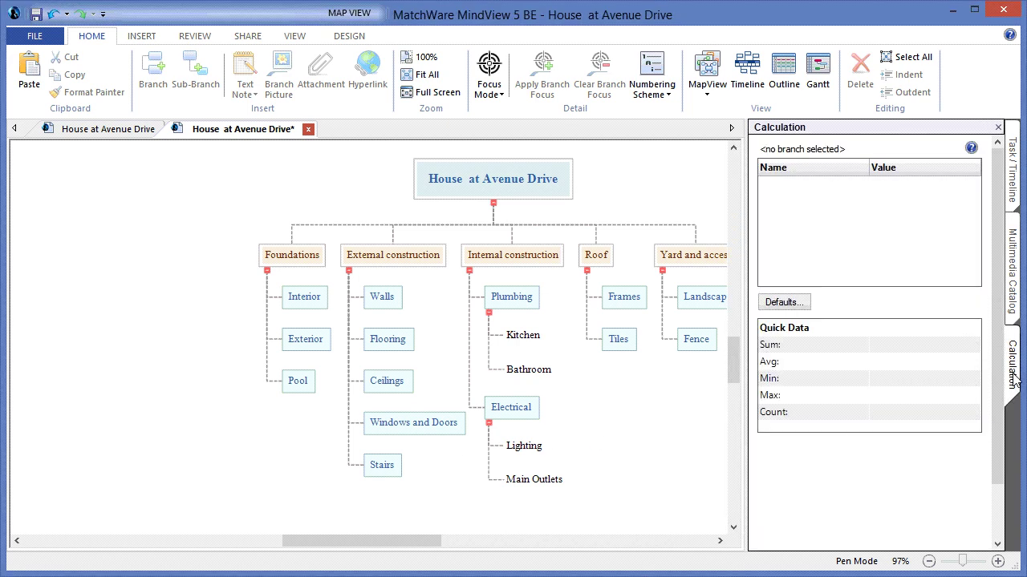
{"action": "left_click", "coordinate": [314, 298]}
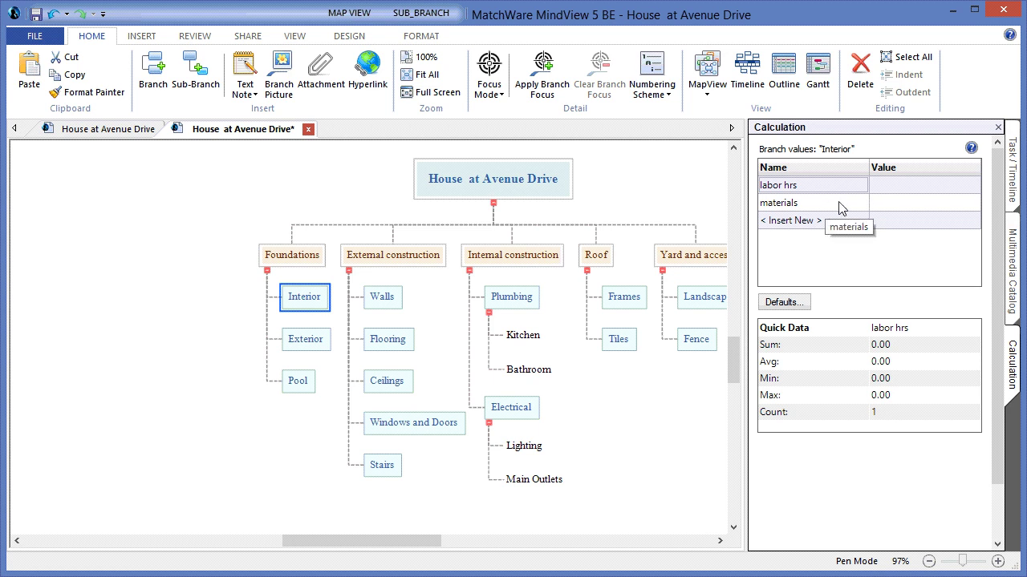
{"action": "left_click", "coordinate": [886, 189]}
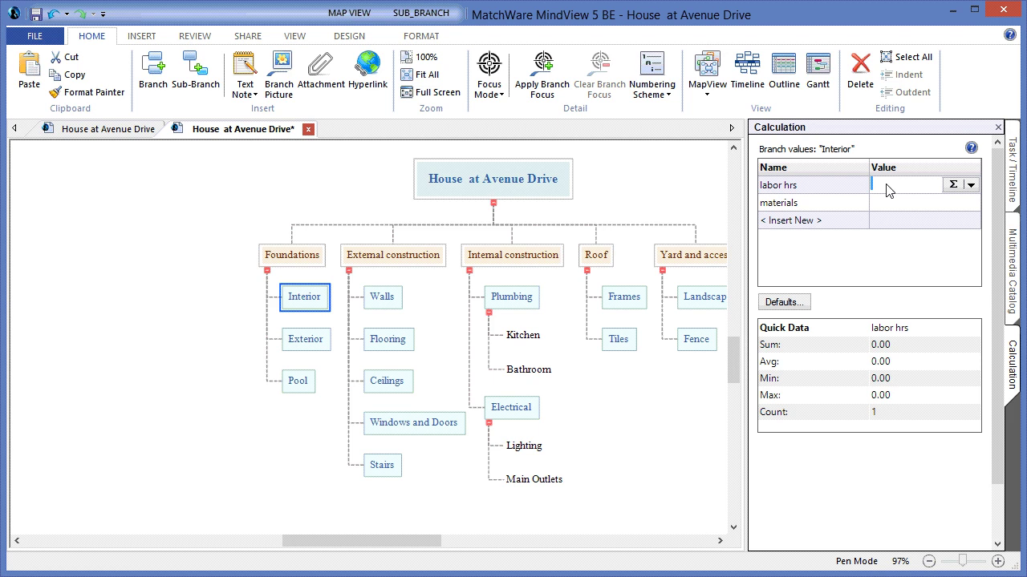
{"action": "type", "text": "50"}
{"action": "left_click", "coordinate": [882, 203]}
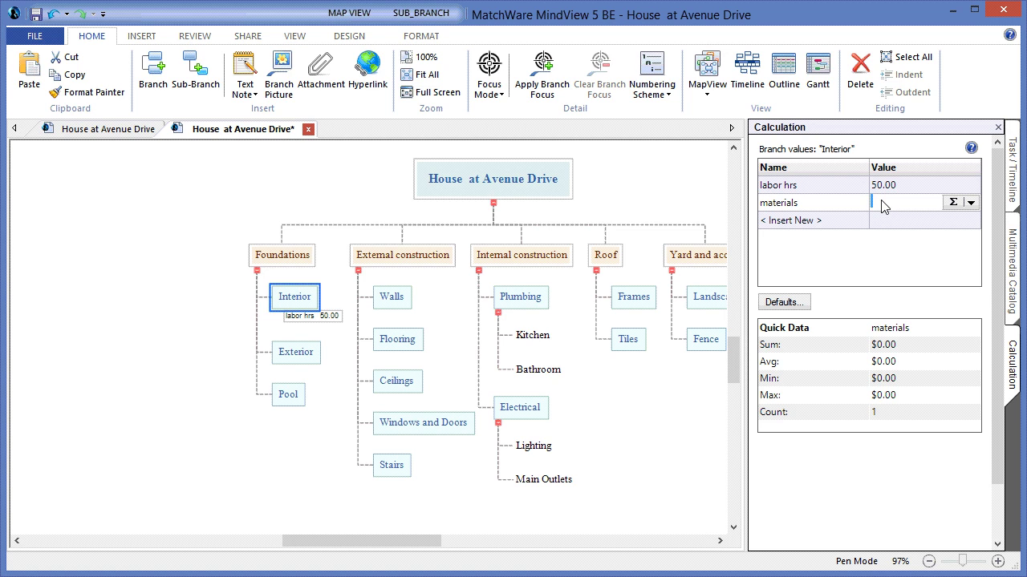
{"action": "type", "text": "5000"}
{"action": "key", "text": "Return"}
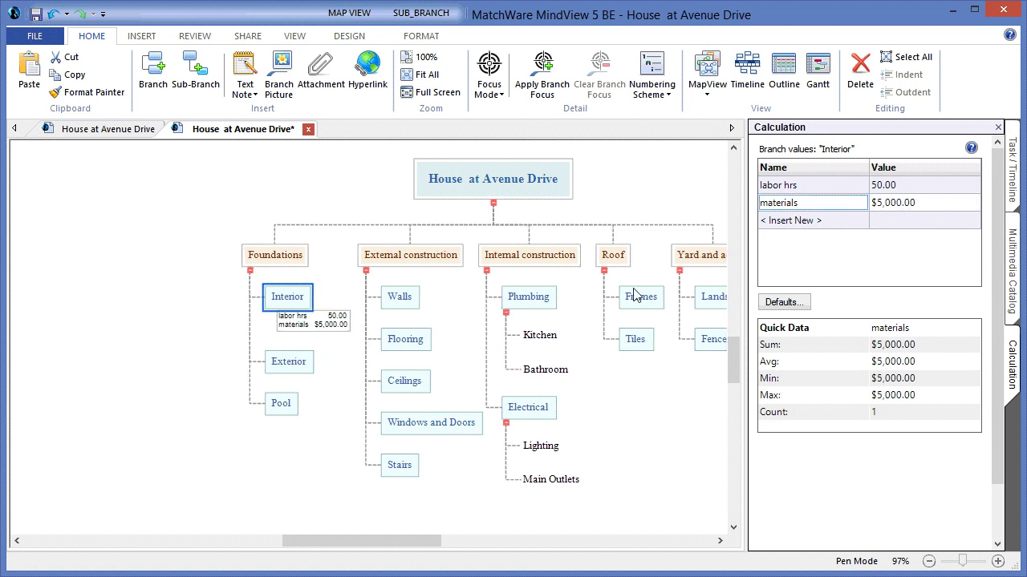
Give the Exterior task 30 labor hours and $2,500 materials
{"action": "left_click", "coordinate": [302, 362]}
{"action": "left_click", "coordinate": [901, 192]}
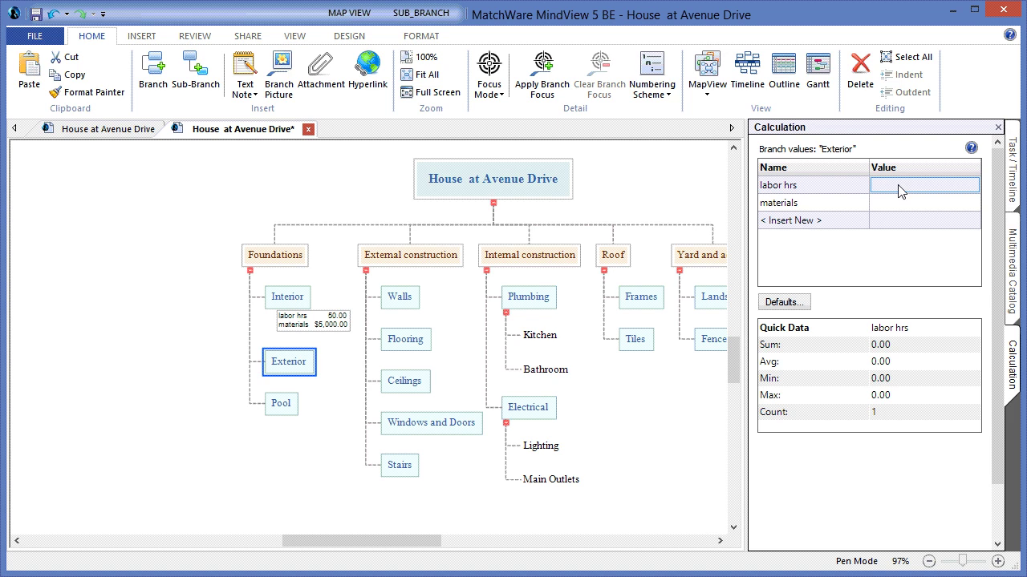
{"action": "type", "text": "30"}
{"action": "left_click", "coordinate": [892, 207]}
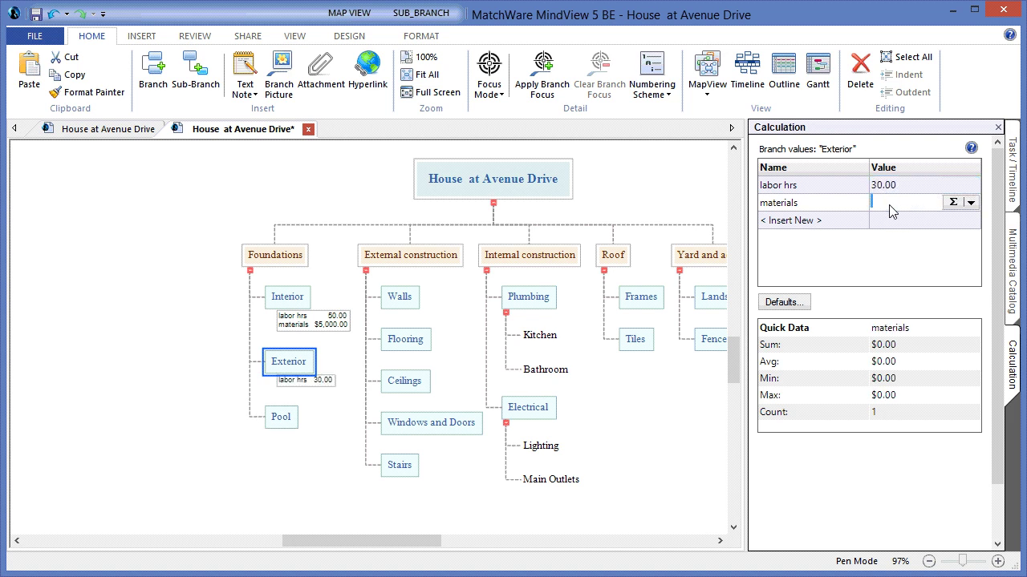
{"action": "type", "text": "2500"}
{"action": "left_click", "coordinate": [842, 251]}
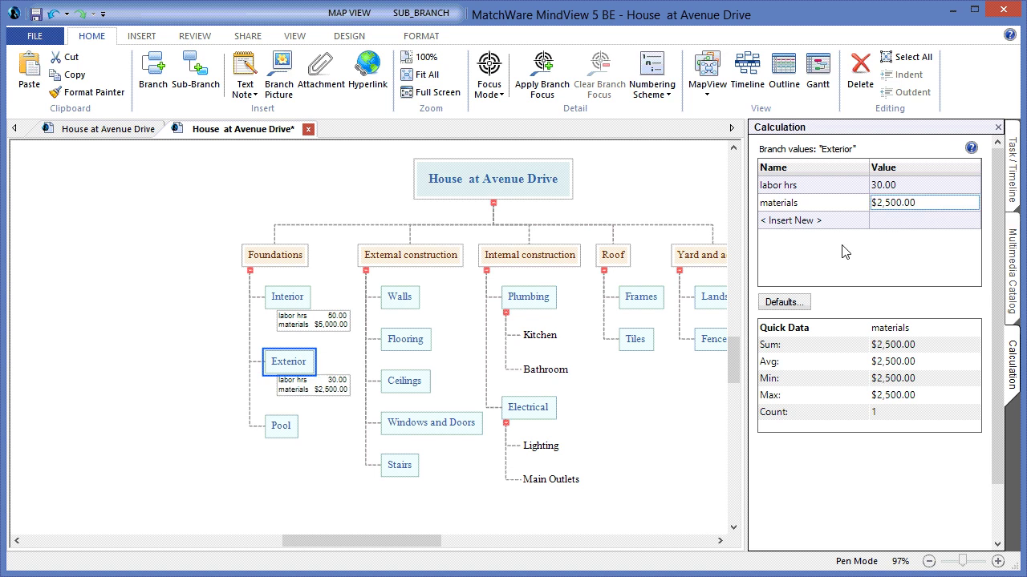
Give the Pool task 50 labor hours and $25,000 materials
{"action": "left_click", "coordinate": [282, 434]}
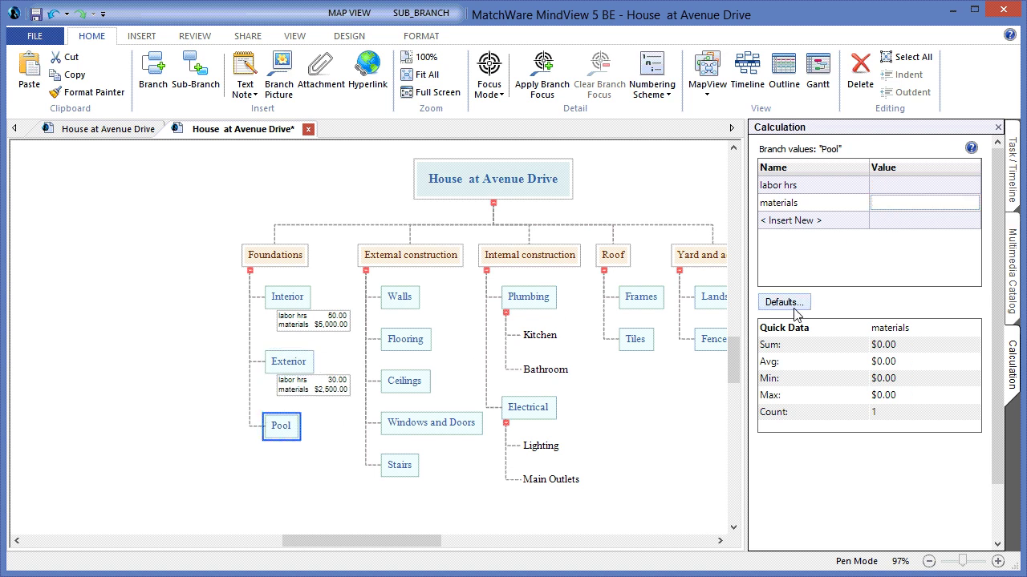
{"action": "left_click", "coordinate": [901, 189]}
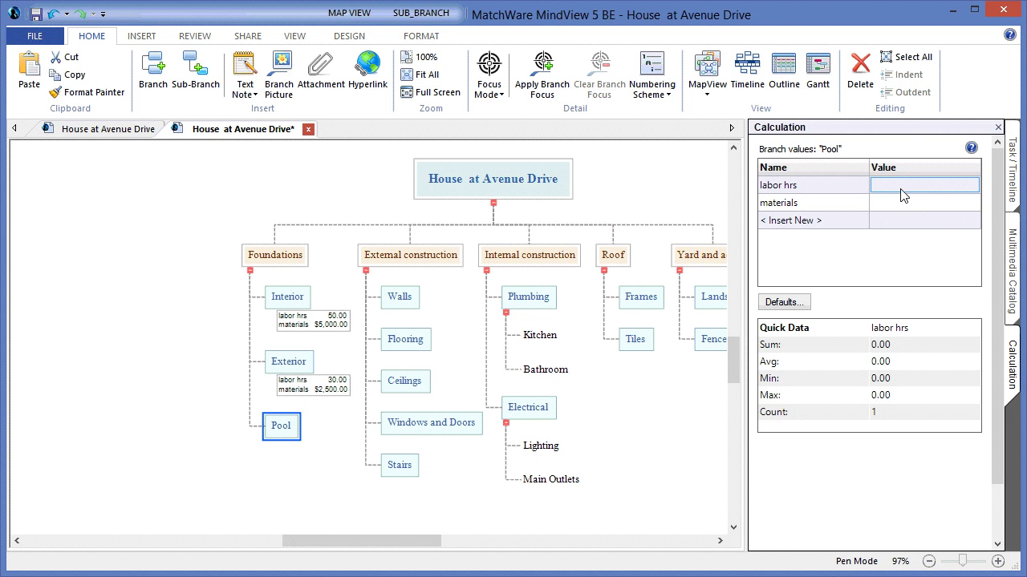
{"action": "type", "text": "50"}
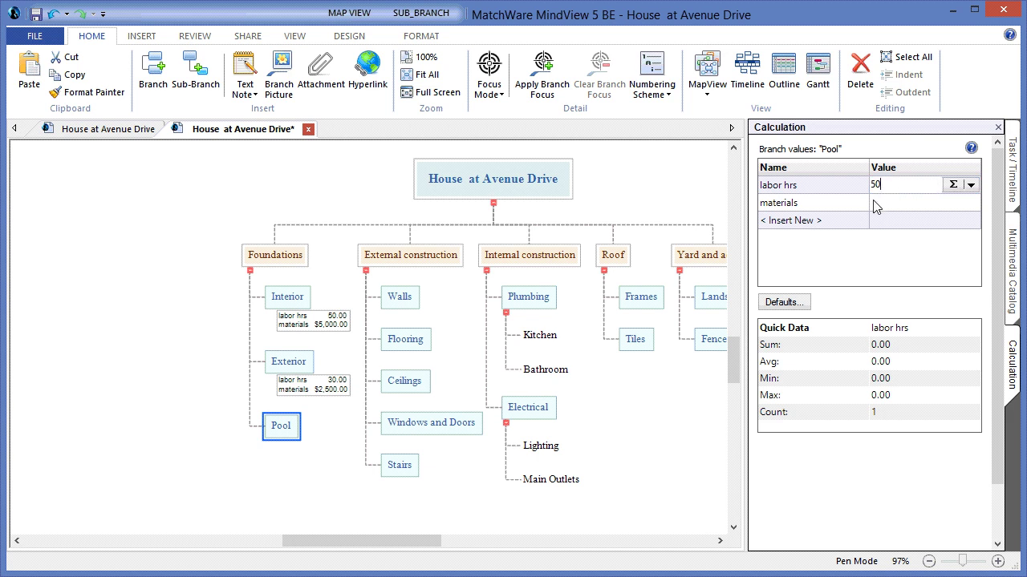
{"action": "left_click", "coordinate": [878, 205]}
{"action": "left_click", "coordinate": [886, 204]}
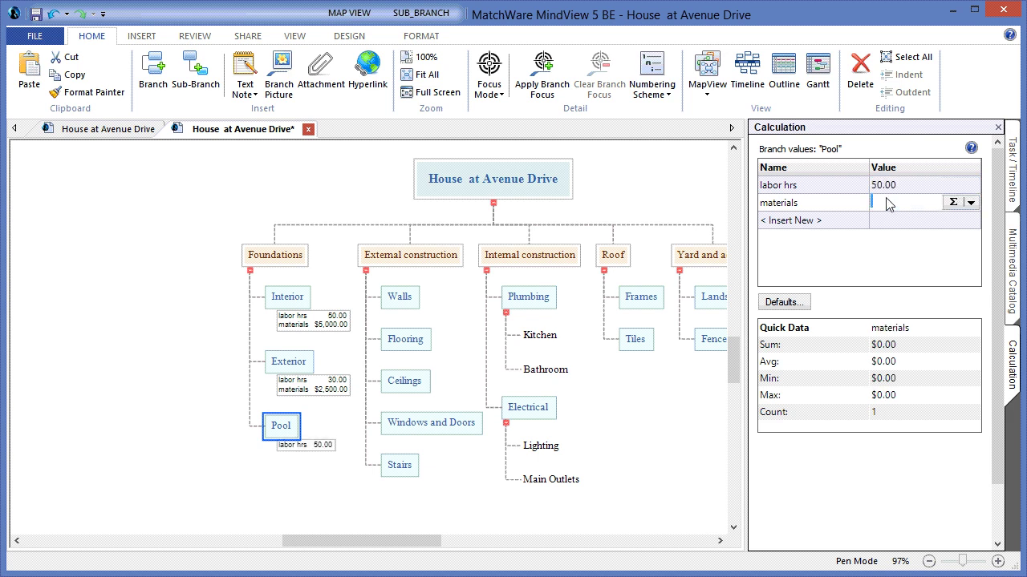
{"action": "type", "text": "25,000"}
{"action": "left_click", "coordinate": [843, 280]}
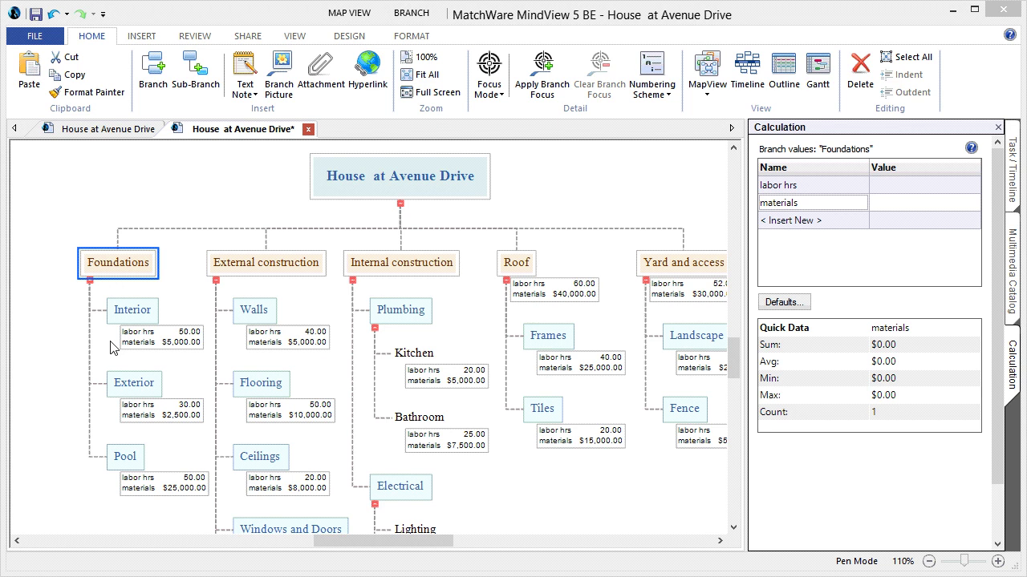
Make Foundations' labor hours and materials sum its tasks, giving 130 hrs and $32,500
{"action": "left_click", "coordinate": [63, 275]}
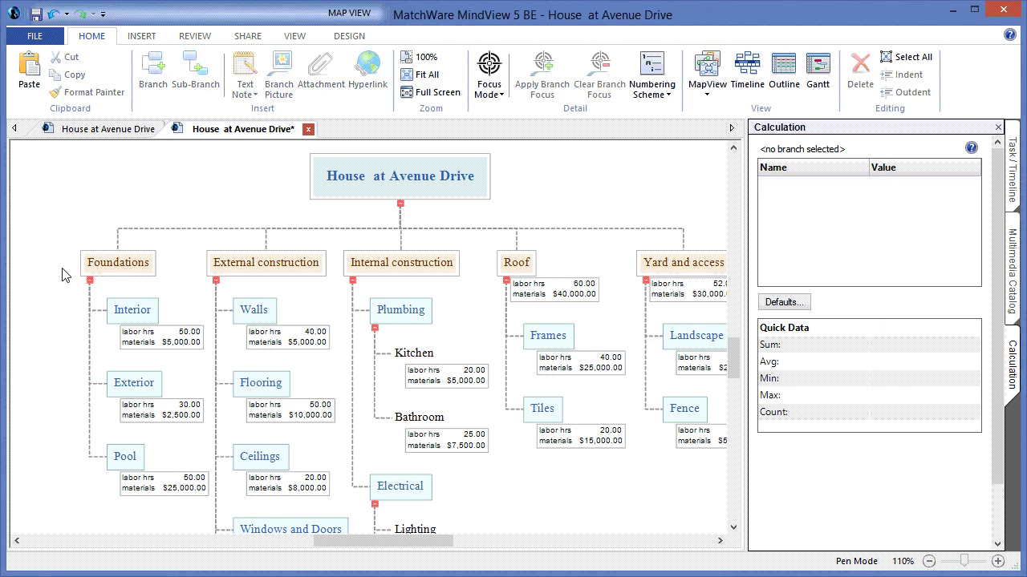
{"action": "left_click", "coordinate": [105, 269]}
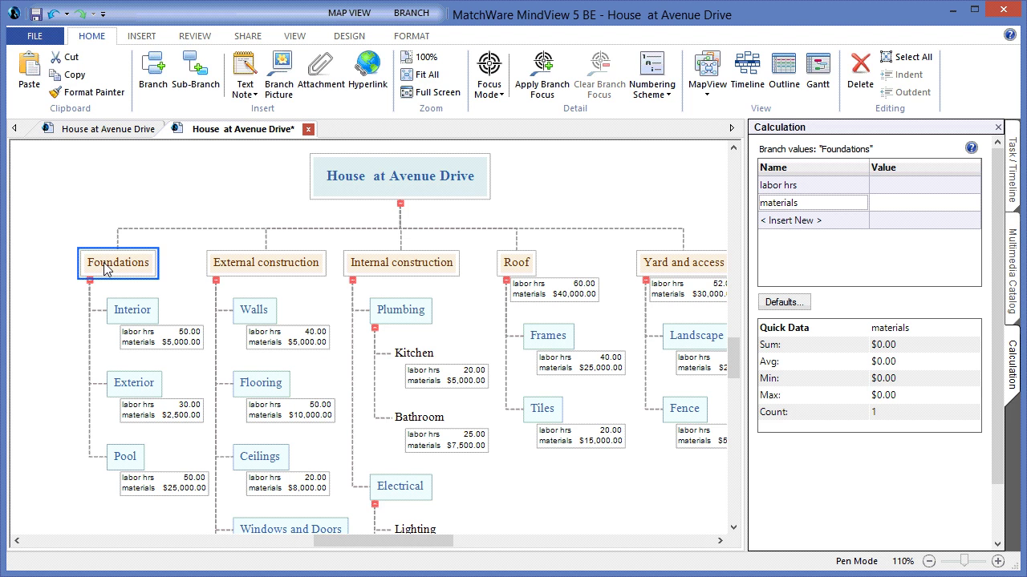
{"action": "left_click", "coordinate": [906, 188]}
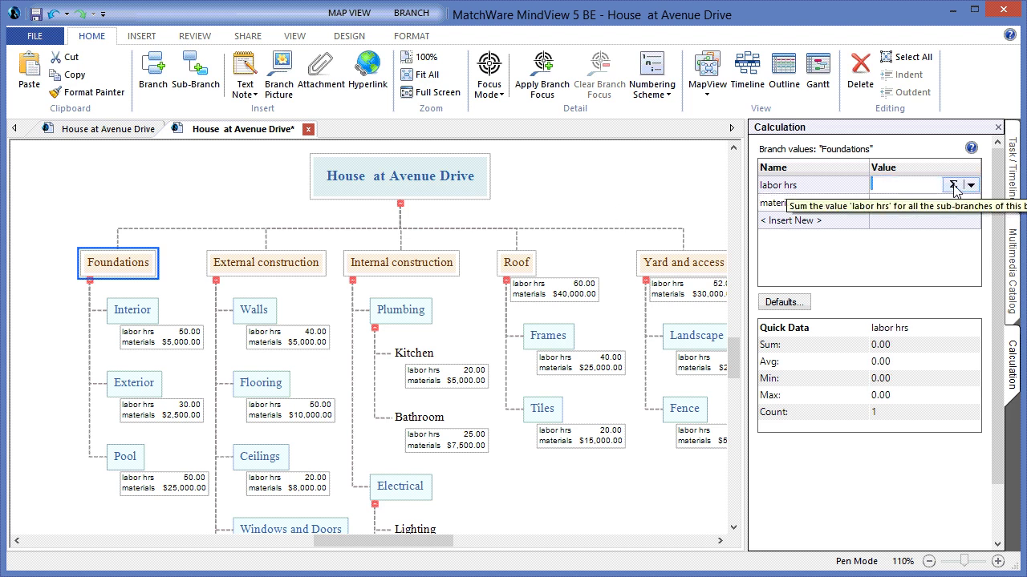
{"action": "left_click", "coordinate": [954, 185]}
{"action": "left_click", "coordinate": [948, 205]}
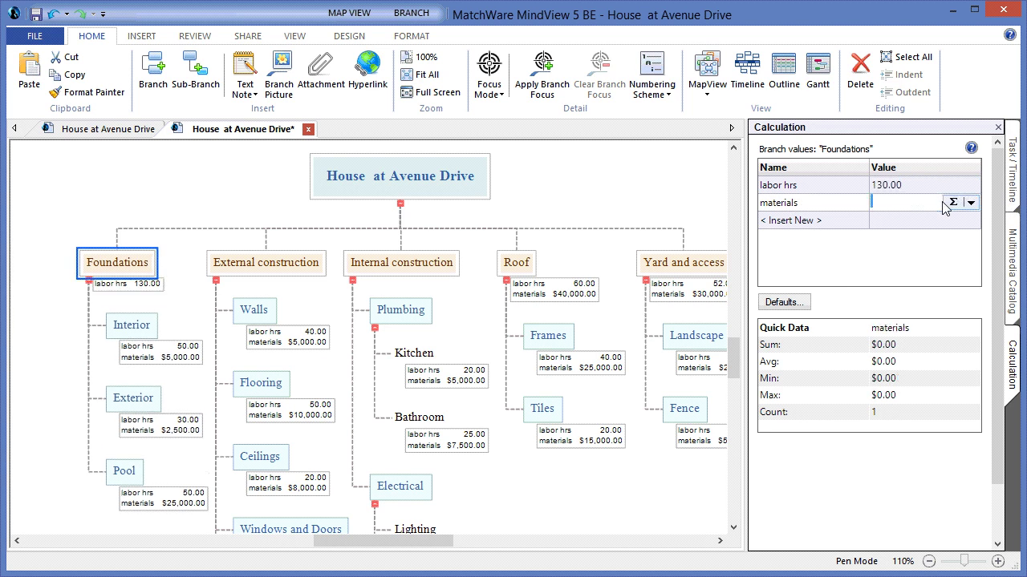
{"action": "left_click", "coordinate": [953, 204]}
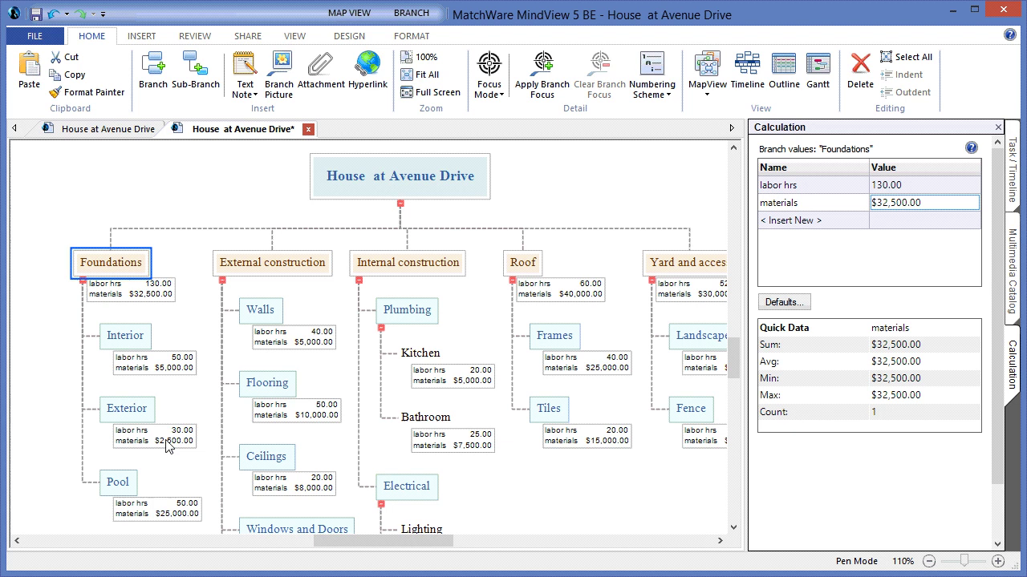
Make External construction's labor hours and materials sum its tasks, giving 180 hrs and $52,000
{"action": "left_click", "coordinate": [285, 268]}
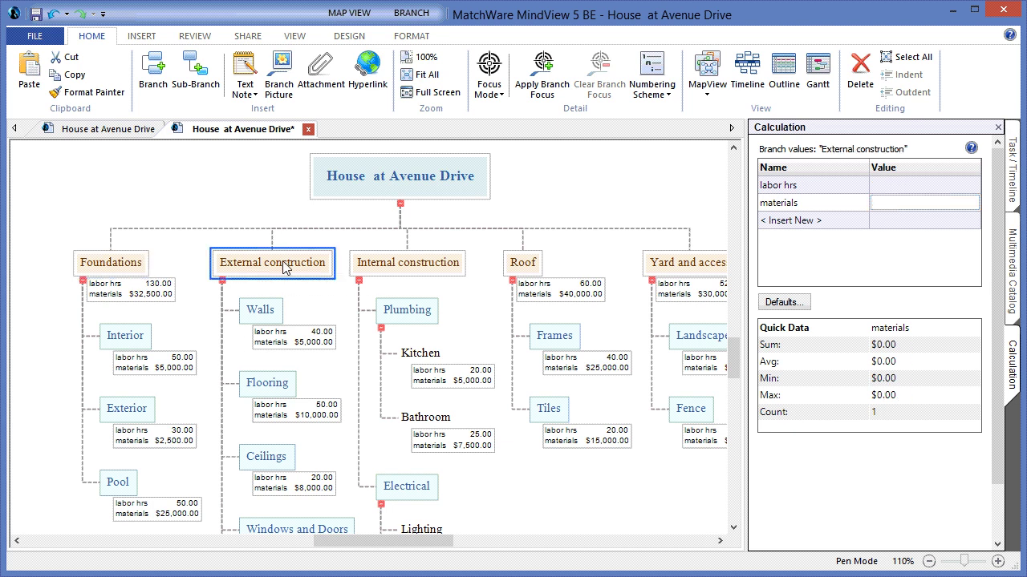
{"action": "left_click", "coordinate": [941, 191]}
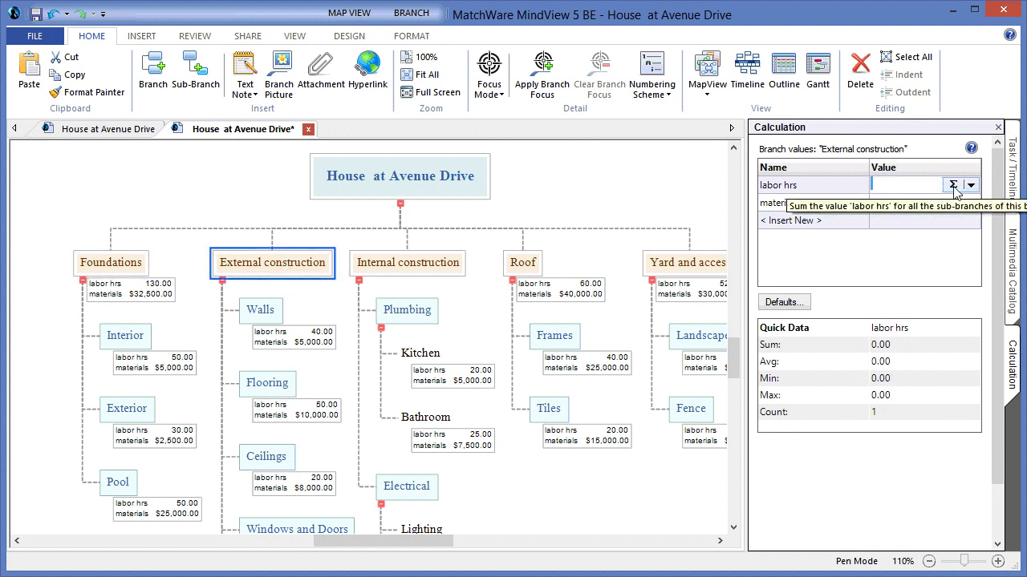
{"action": "left_click", "coordinate": [954, 187]}
{"action": "left_click", "coordinate": [922, 206]}
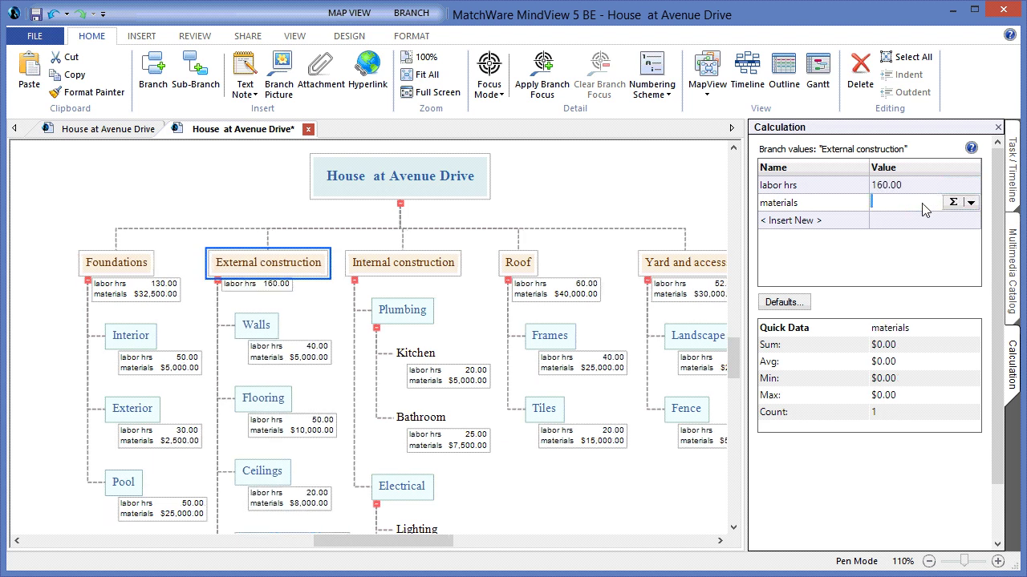
{"action": "left_click", "coordinate": [953, 204]}
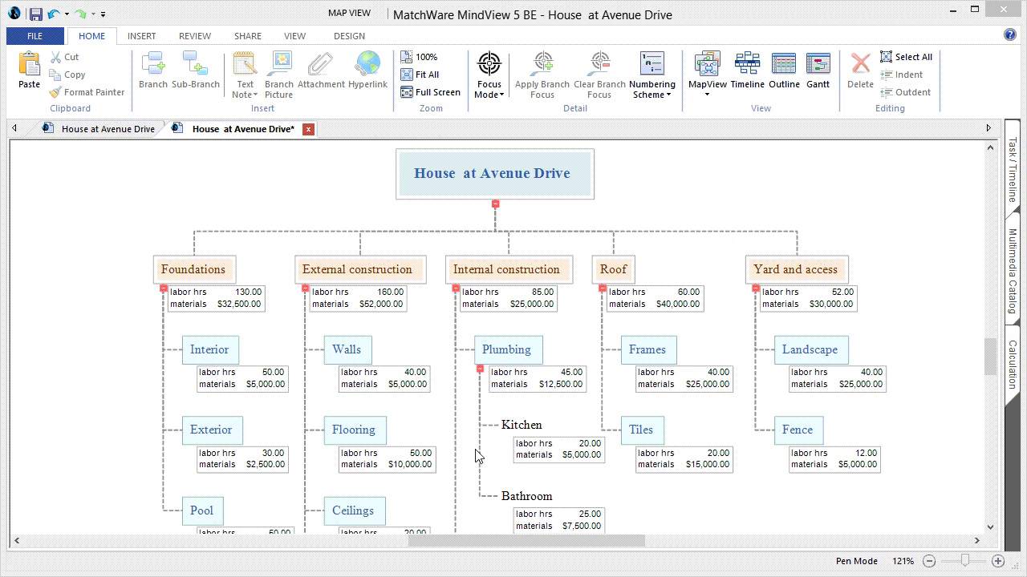
{"action": "left_click", "coordinate": [500, 190]}
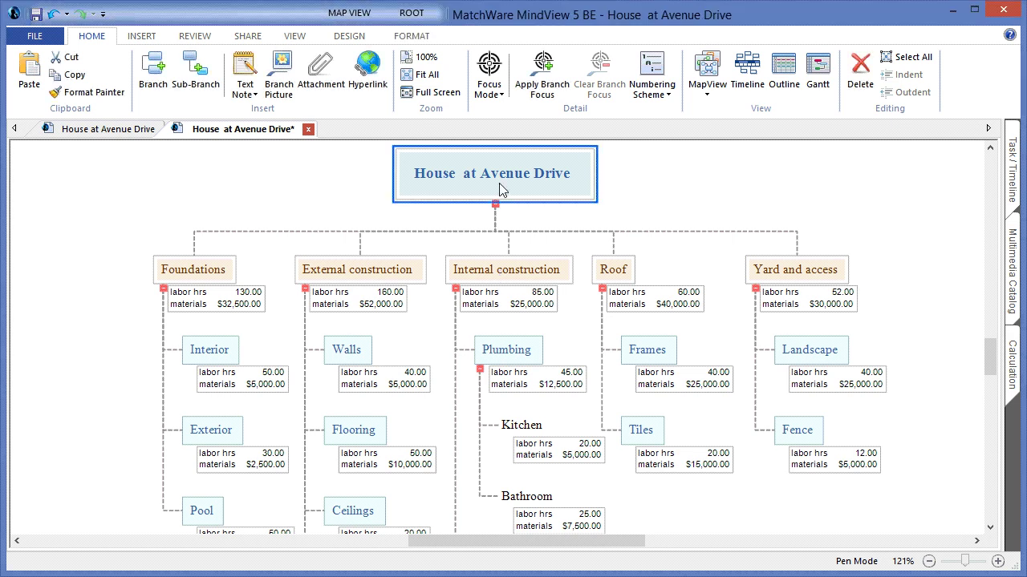
{"action": "left_click", "coordinate": [1011, 371]}
{"action": "left_click", "coordinate": [928, 191]}
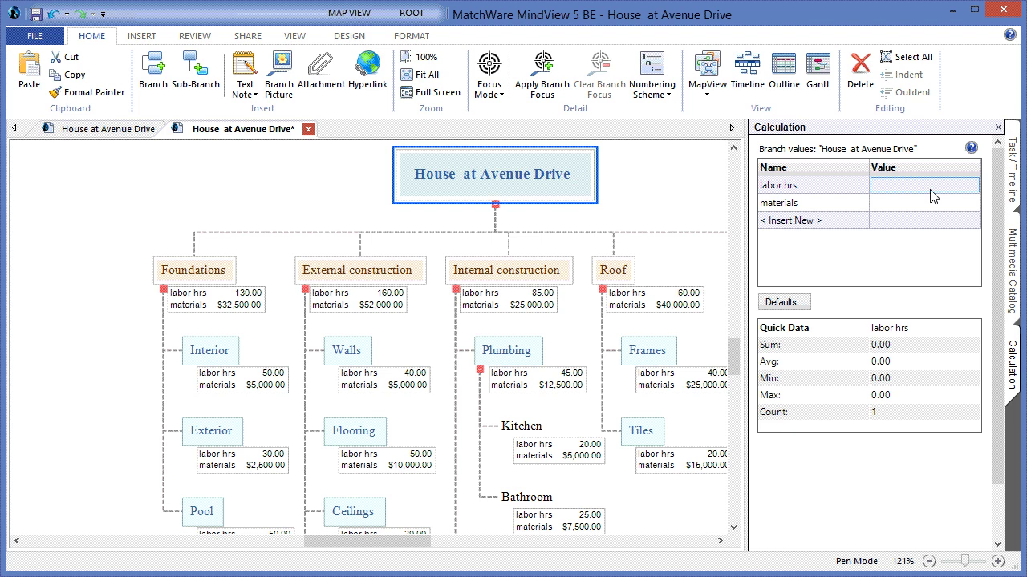
{"action": "left_click", "coordinate": [953, 185]}
{"action": "left_click", "coordinate": [928, 202]}
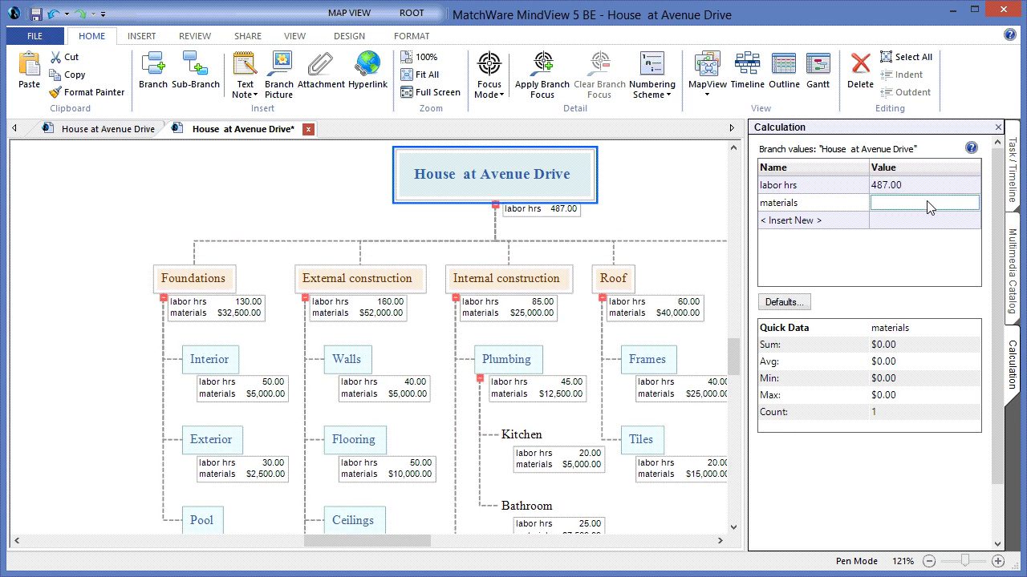
{"action": "left_click", "coordinate": [953, 202]}
{"action": "left_click", "coordinate": [915, 255]}
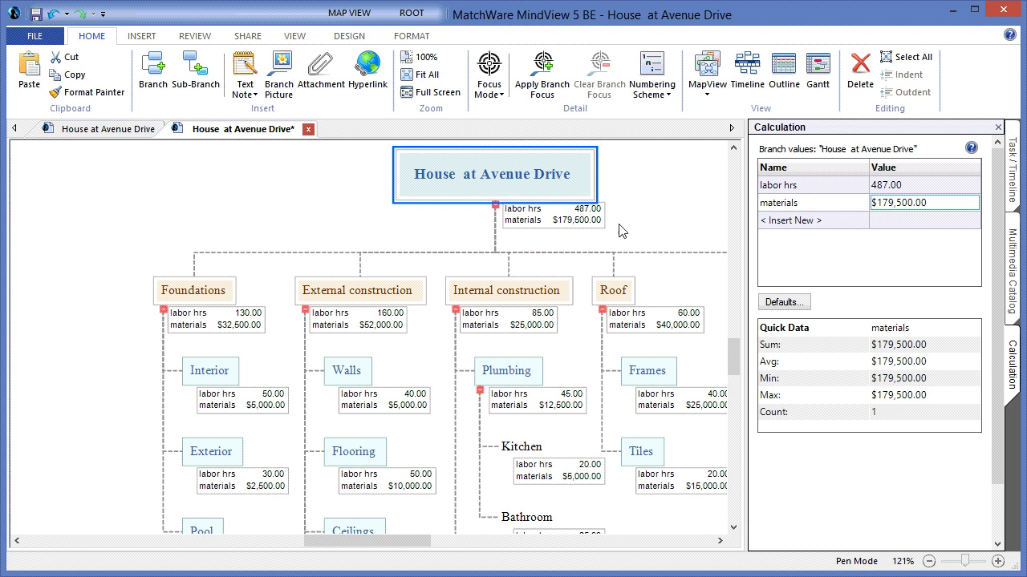
{"action": "left_click", "coordinate": [639, 183]}
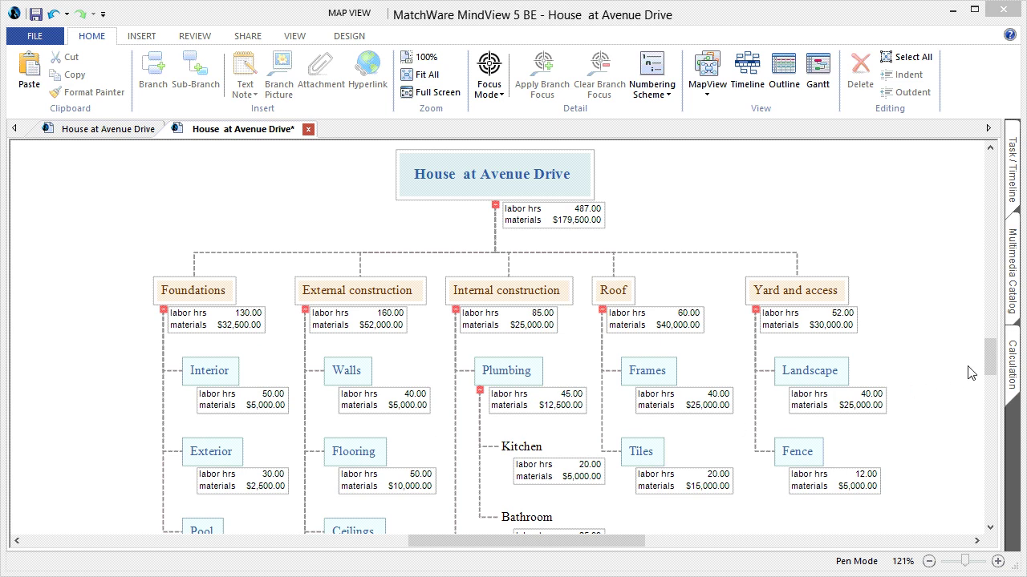
Assign a team member as the resource for the Interior task
{"action": "left_click_drag", "start_coordinate": [991, 361], "coordinate": [991, 368]}
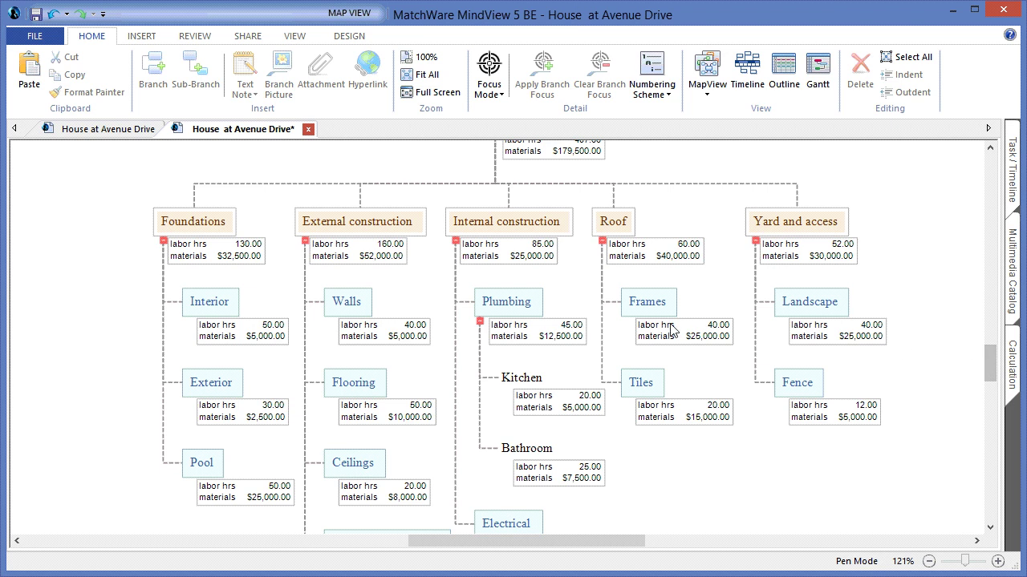
{"action": "left_click", "coordinate": [215, 314]}
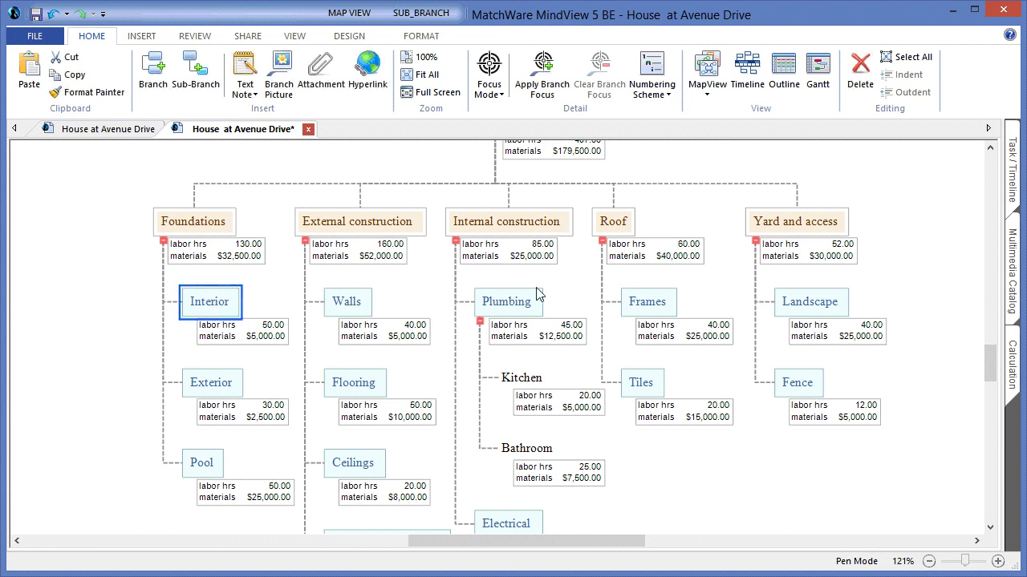
{"action": "left_click", "coordinate": [1012, 192]}
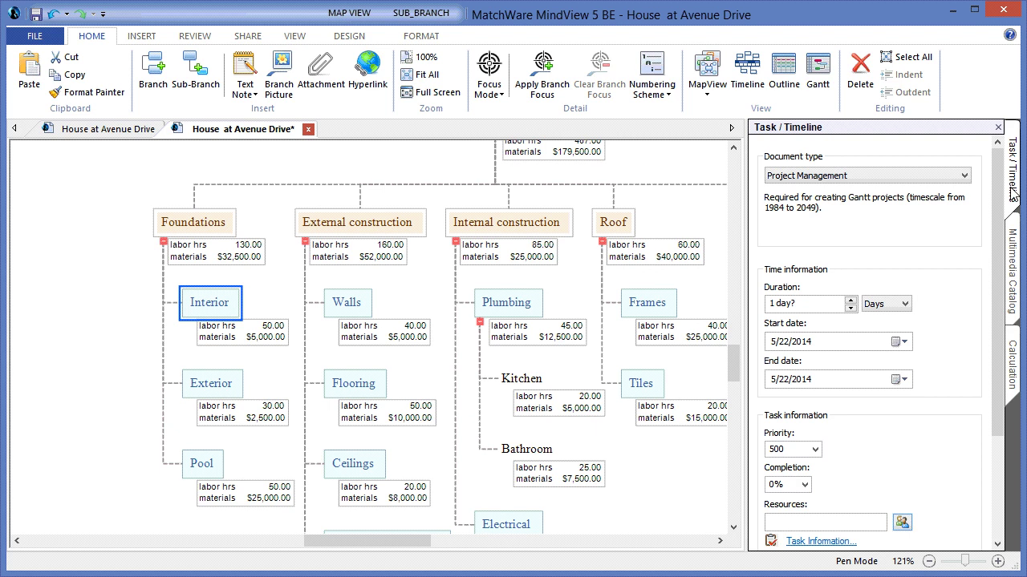
{"action": "scroll", "coordinate": [999, 254], "scroll_direction": "down", "scroll_amount": 1}
{"action": "scroll", "coordinate": [1000, 253], "scroll_direction": "down", "scroll_amount": 2}
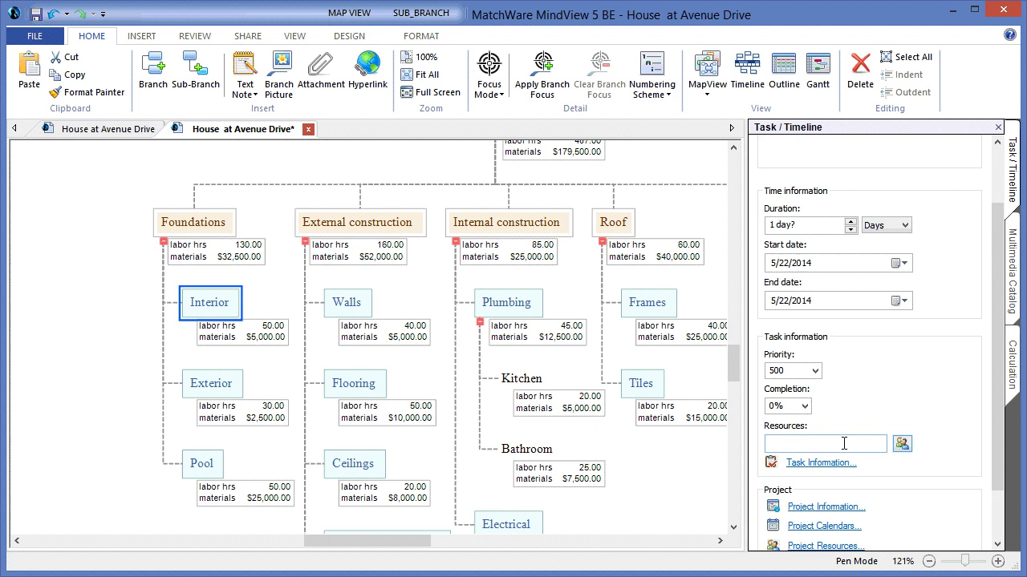
{"action": "left_click", "coordinate": [844, 443]}
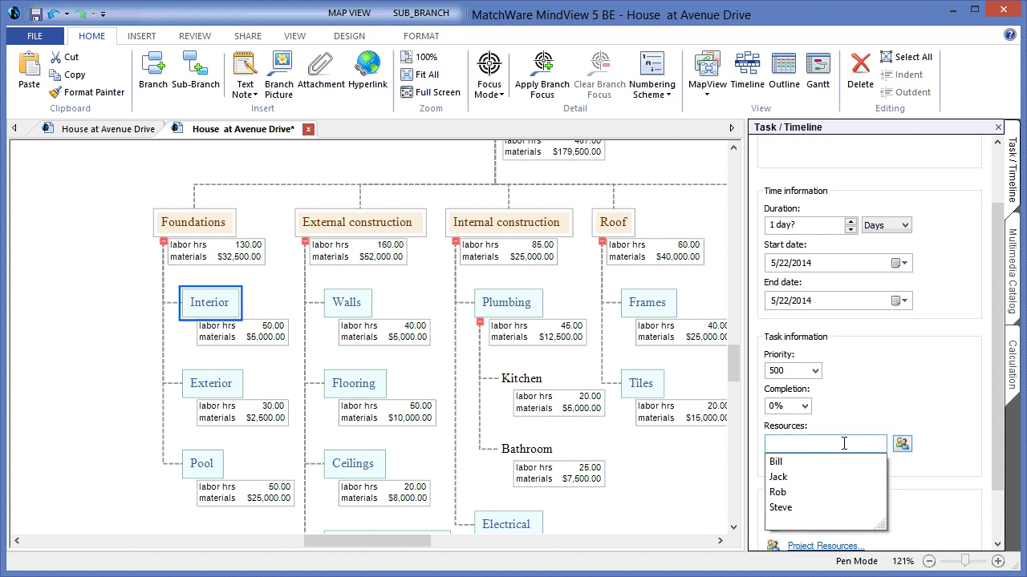
{"action": "left_click", "coordinate": [803, 462]}
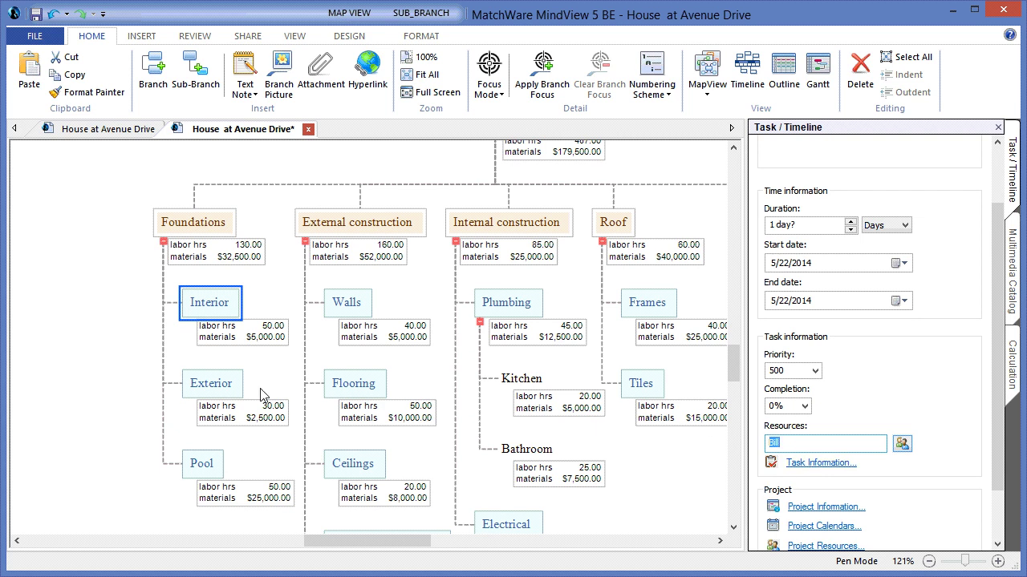
Assign team members as the resources for the Exterior and Pool tasks
{"action": "left_click", "coordinate": [211, 389]}
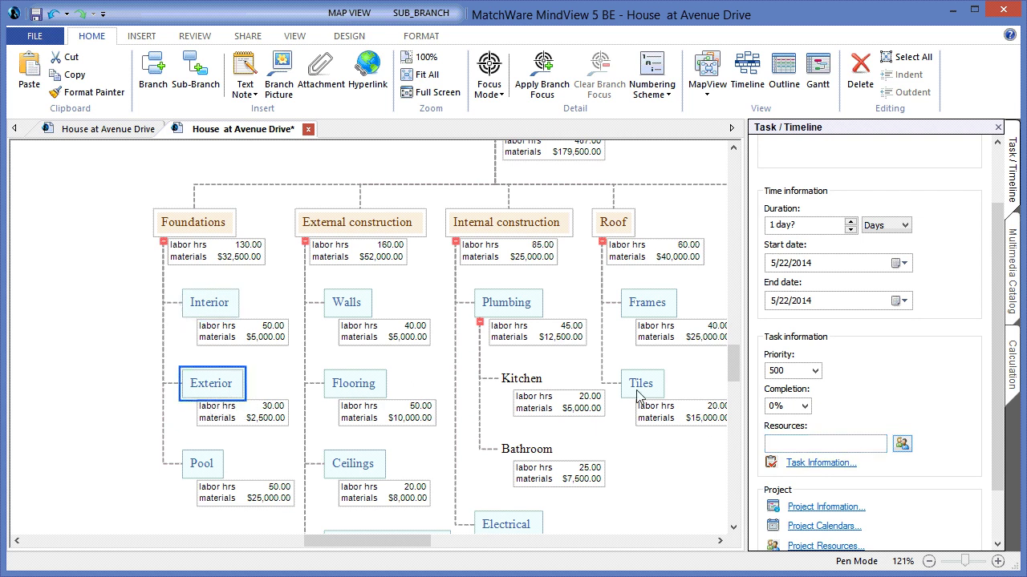
{"action": "left_click", "coordinate": [817, 444]}
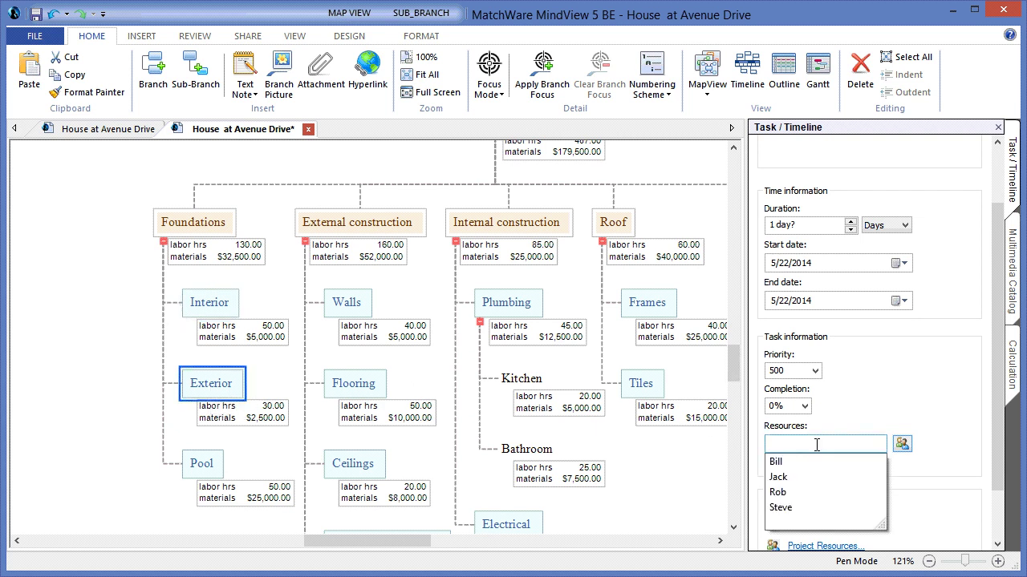
{"action": "left_click", "coordinate": [793, 508]}
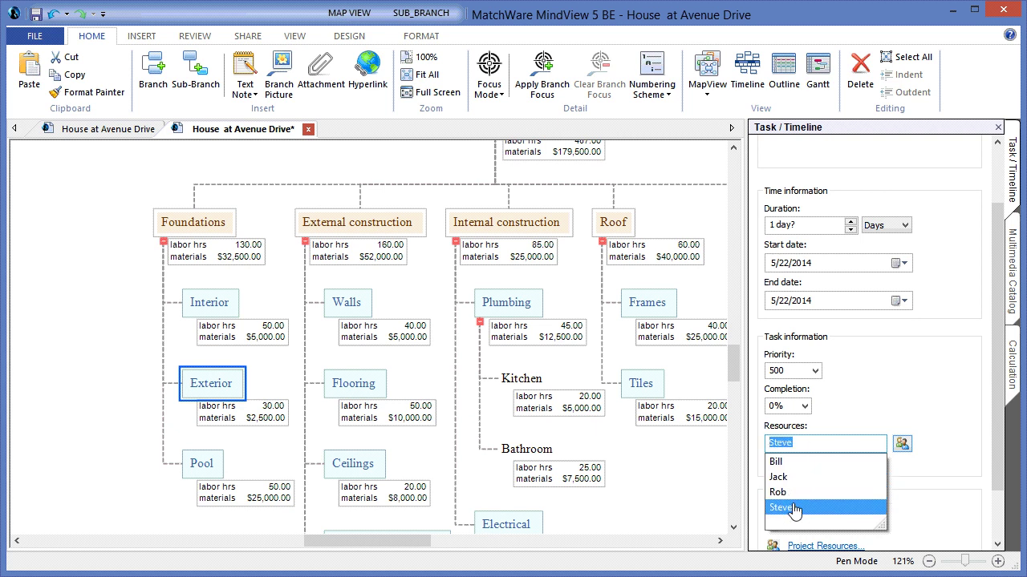
{"action": "left_click", "coordinate": [202, 466]}
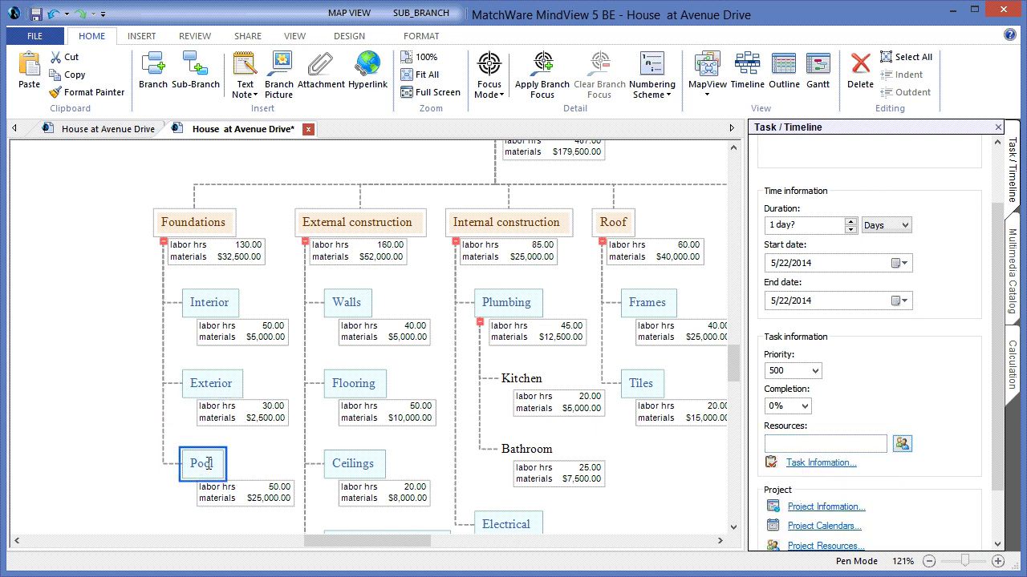
{"action": "left_click", "coordinate": [873, 445]}
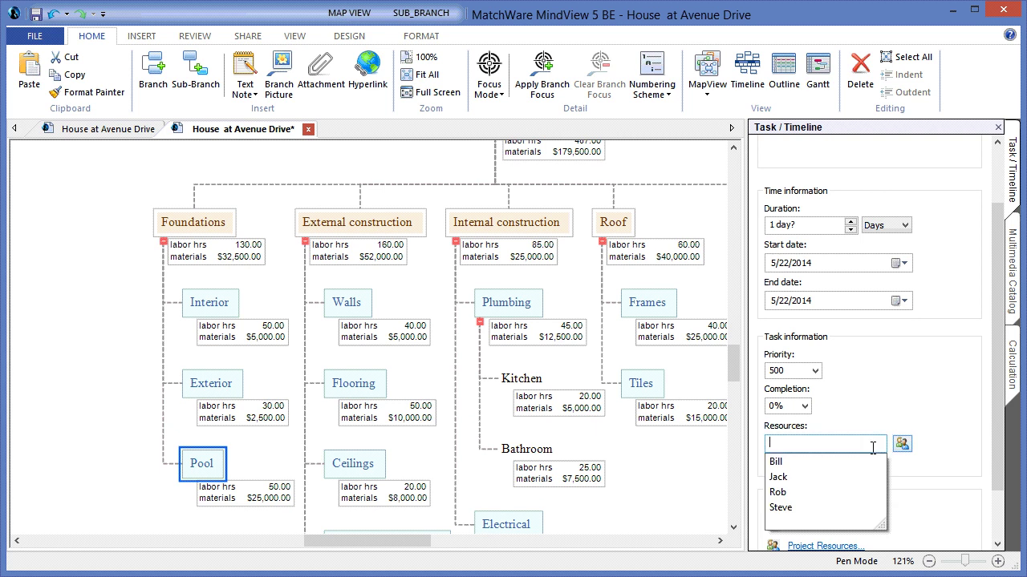
{"action": "left_click", "coordinate": [838, 473]}
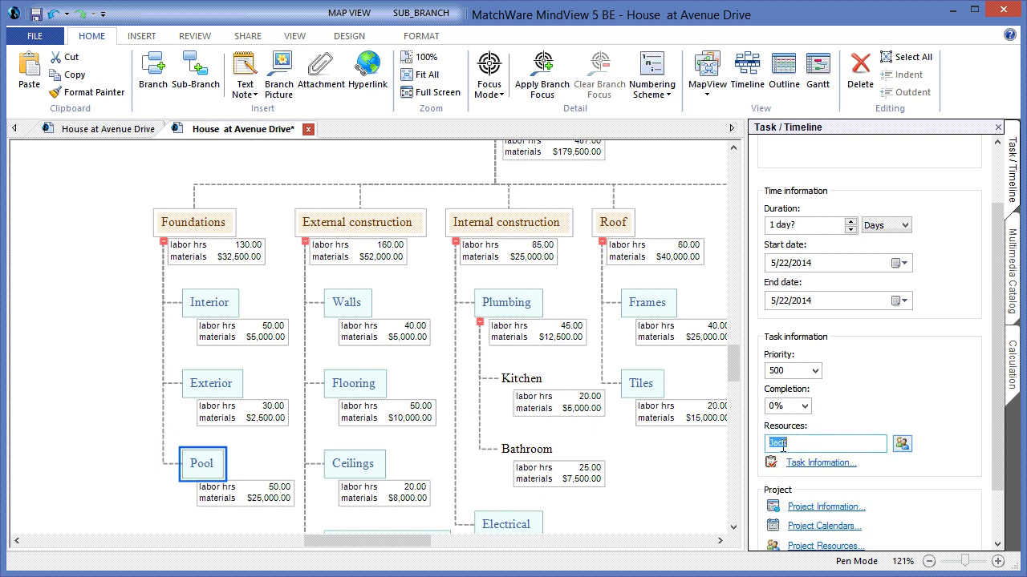
{"action": "left_click", "coordinate": [77, 372]}
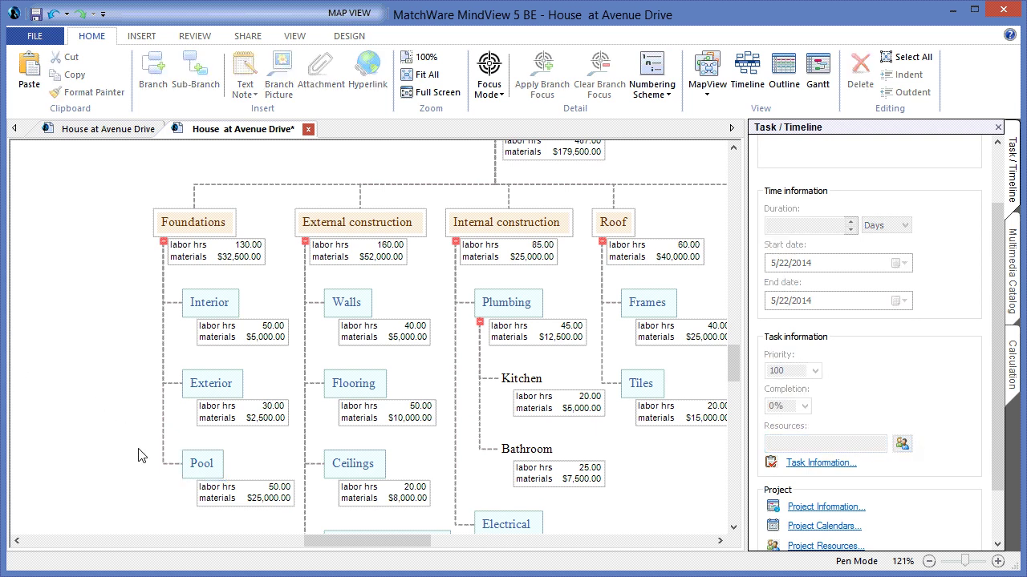
Turn on Resources in Show Branch Data for the Interior, Exterior and Pool branches
{"action": "left_click_drag", "start_coordinate": [149, 503], "coordinate": [238, 303]}
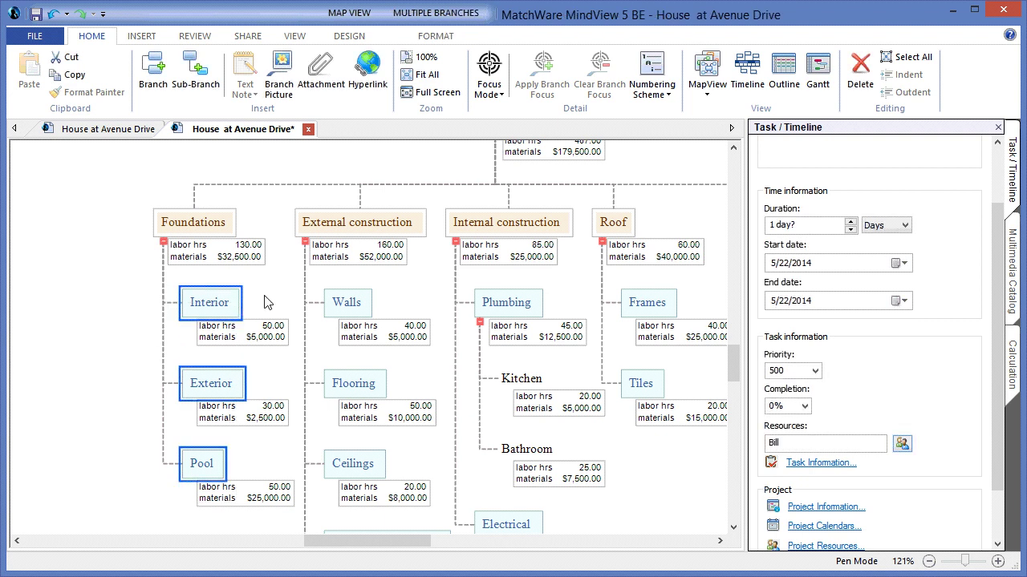
{"action": "left_click", "coordinate": [439, 37]}
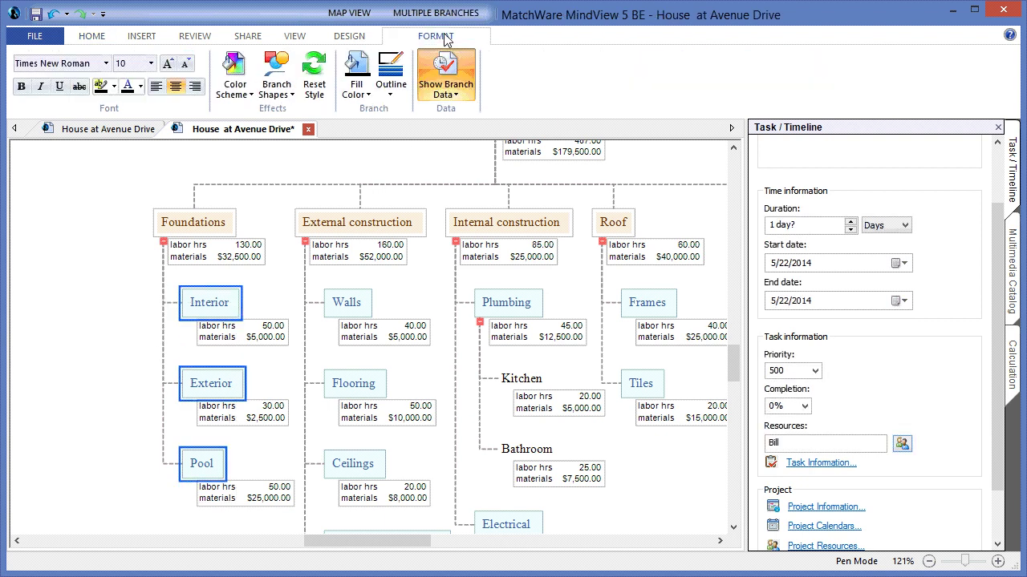
{"action": "left_click", "coordinate": [454, 94]}
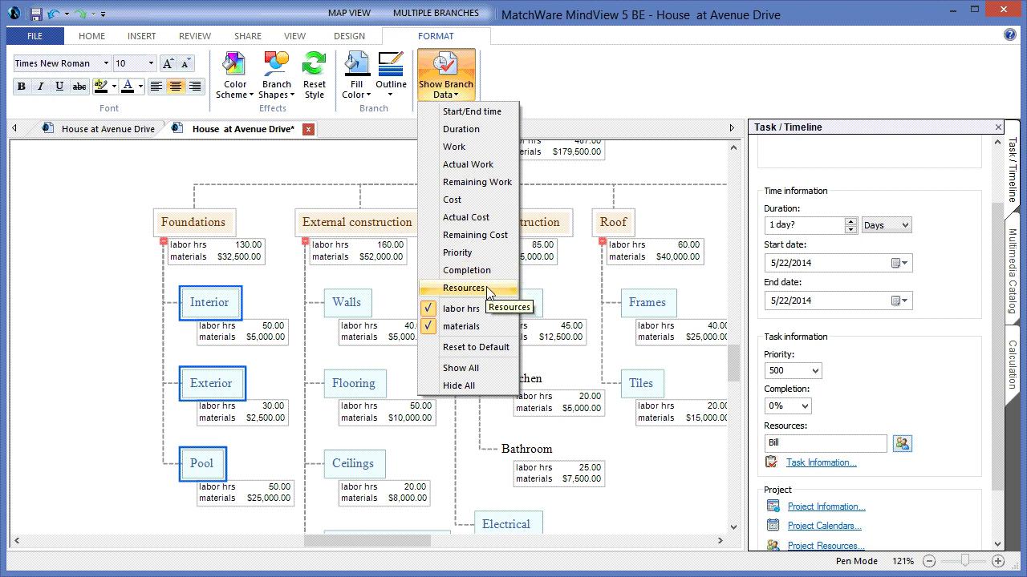
{"action": "left_click", "coordinate": [487, 292]}
{"action": "left_click", "coordinate": [95, 329]}
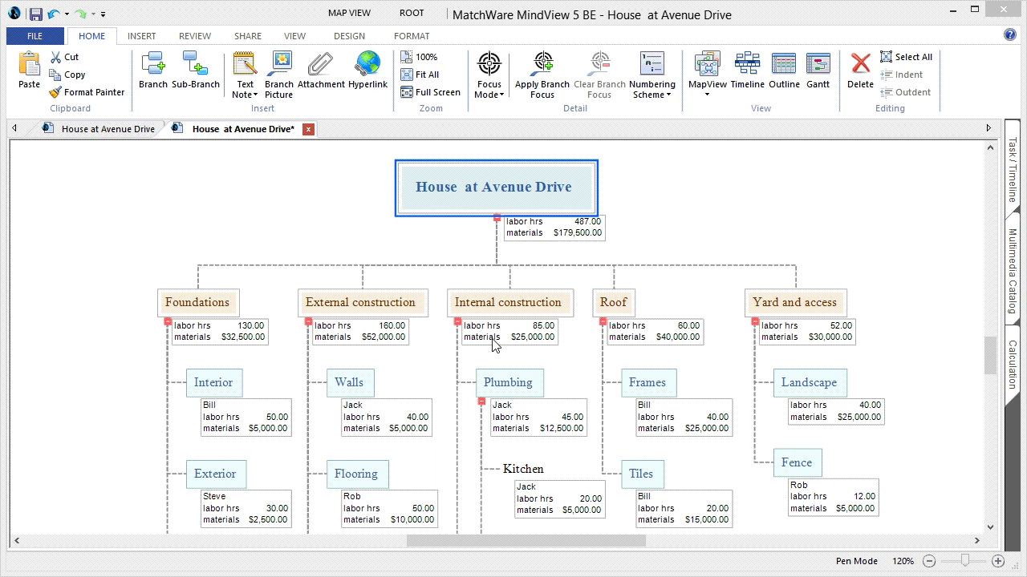
{"action": "key", "text": "Down"}
{"action": "key", "text": "Down"}
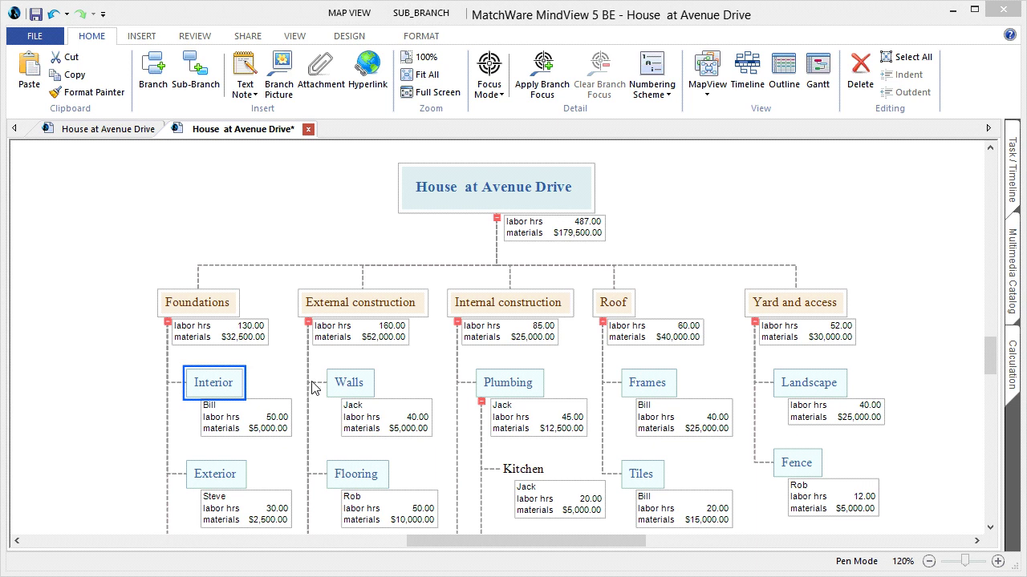
Set the Interior task's duration to 50 hours, so it runs 5/22/2014 to 5/30/2014
{"action": "left_click", "coordinate": [1012, 186]}
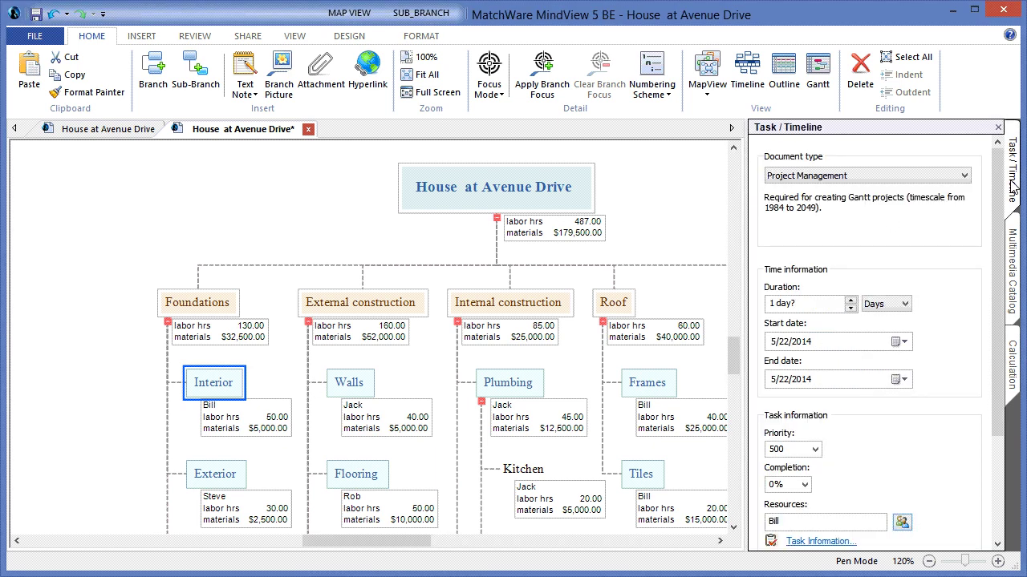
{"action": "left_click_drag", "start_coordinate": [997, 223], "coordinate": [997, 242]}
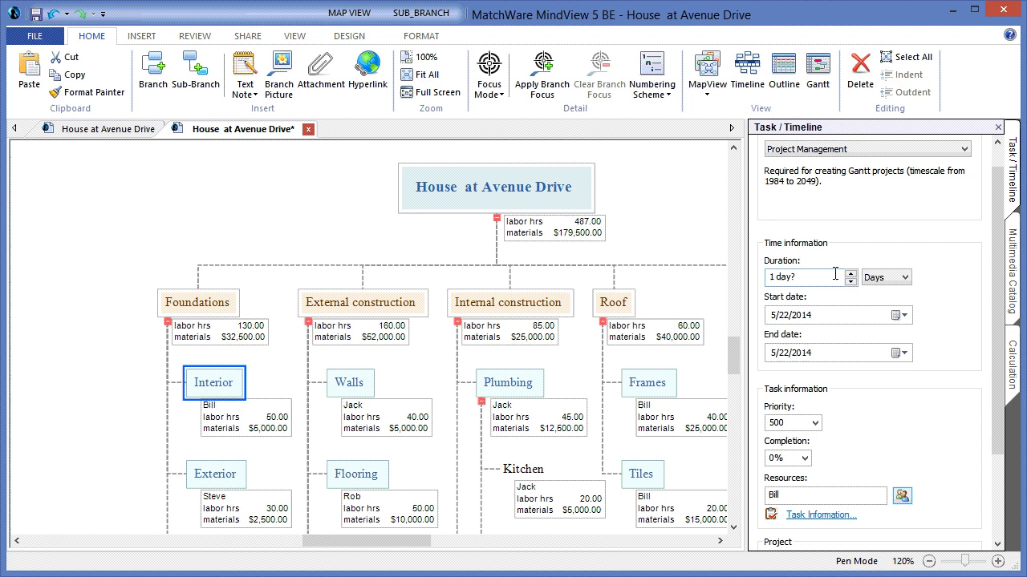
{"action": "left_click", "coordinate": [904, 278]}
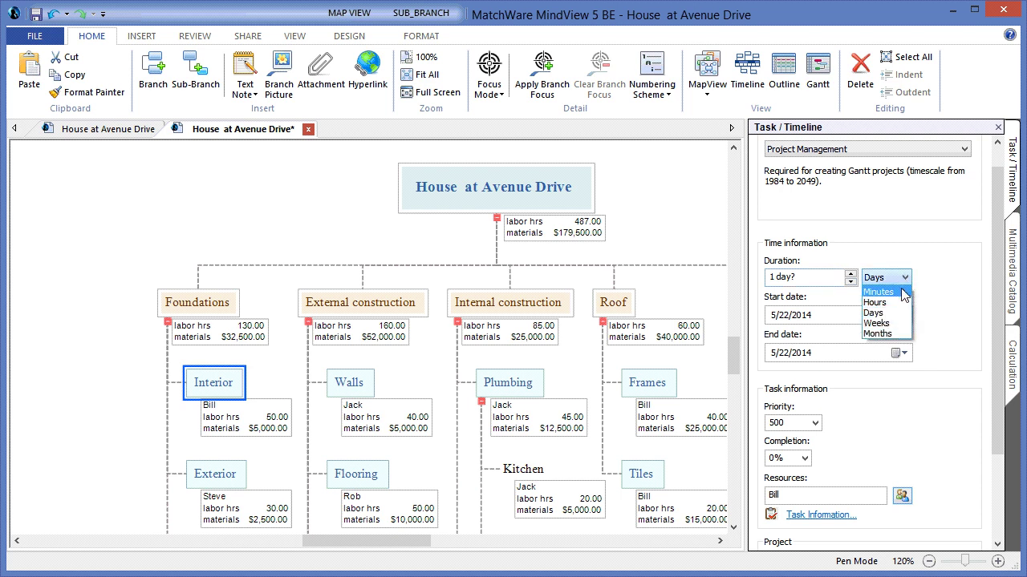
{"action": "left_click", "coordinate": [899, 302]}
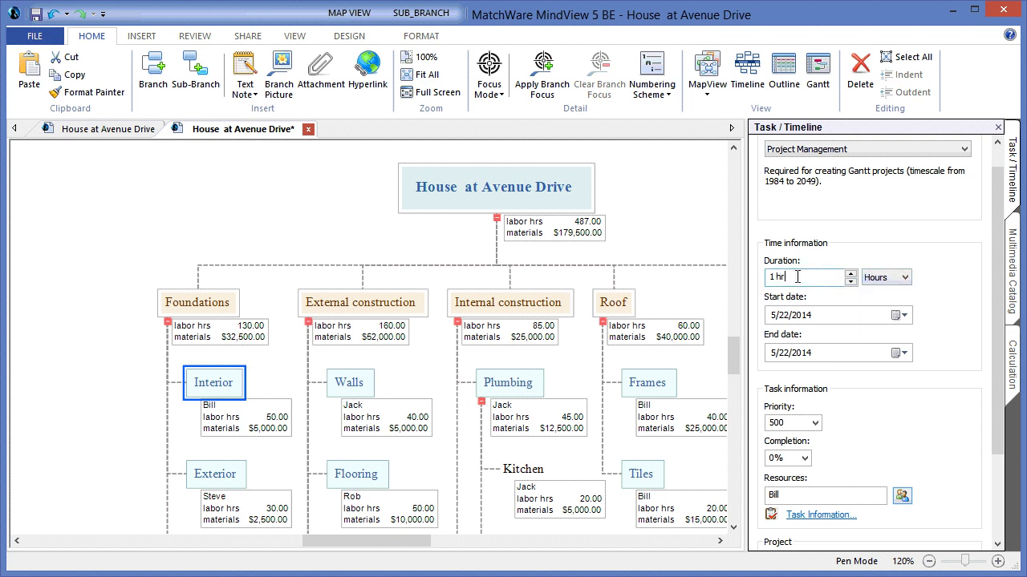
{"action": "left_click_drag", "start_coordinate": [794, 277], "coordinate": [748, 277]}
{"action": "type", "text": "50"}
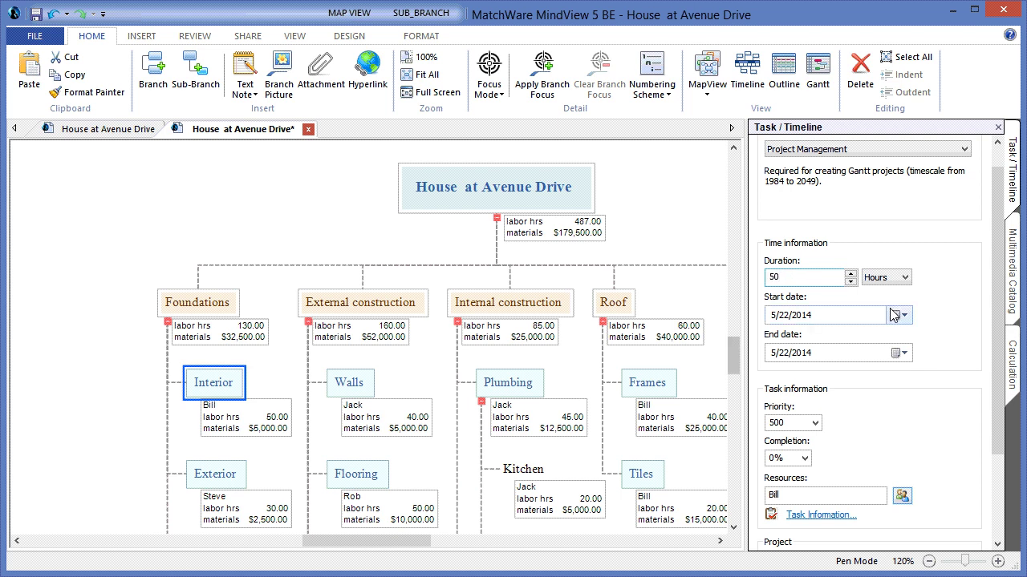
{"action": "key", "text": "Return"}
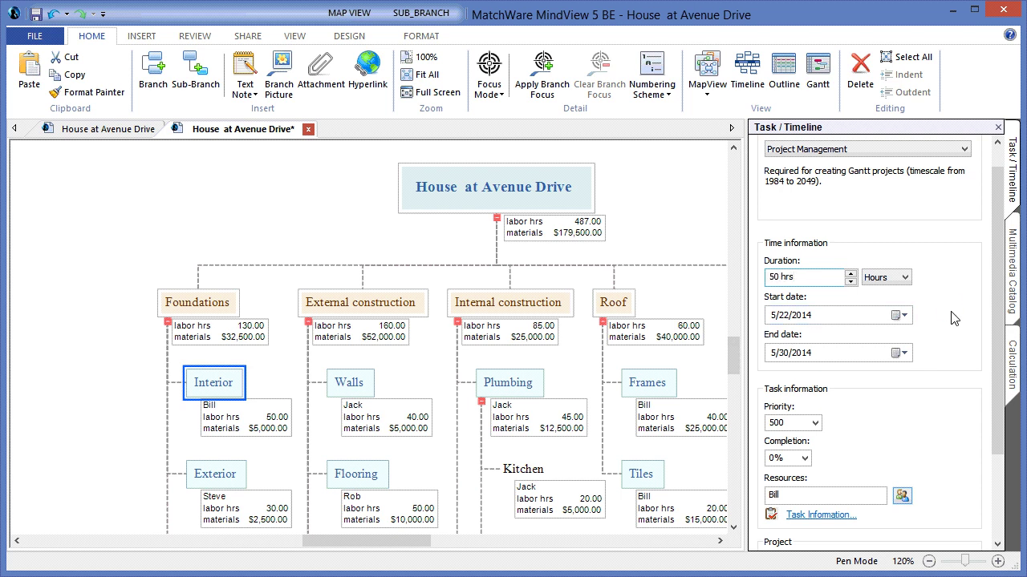
{"action": "left_click", "coordinate": [949, 318]}
Switch the Exterior task's duration unit to hours and begin entering its 30-hour duration
{"action": "left_click", "coordinate": [233, 480]}
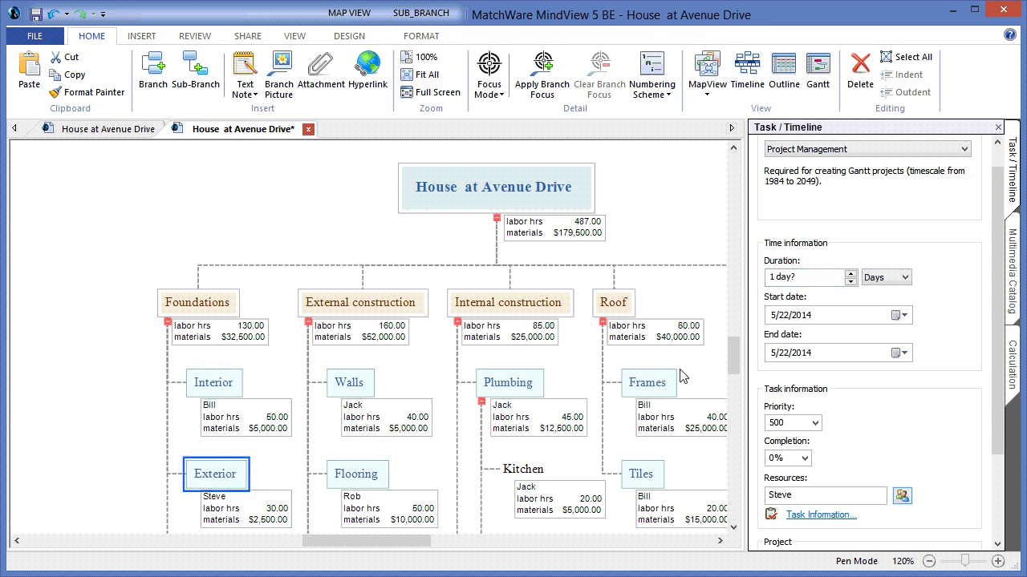
{"action": "left_click", "coordinate": [892, 277]}
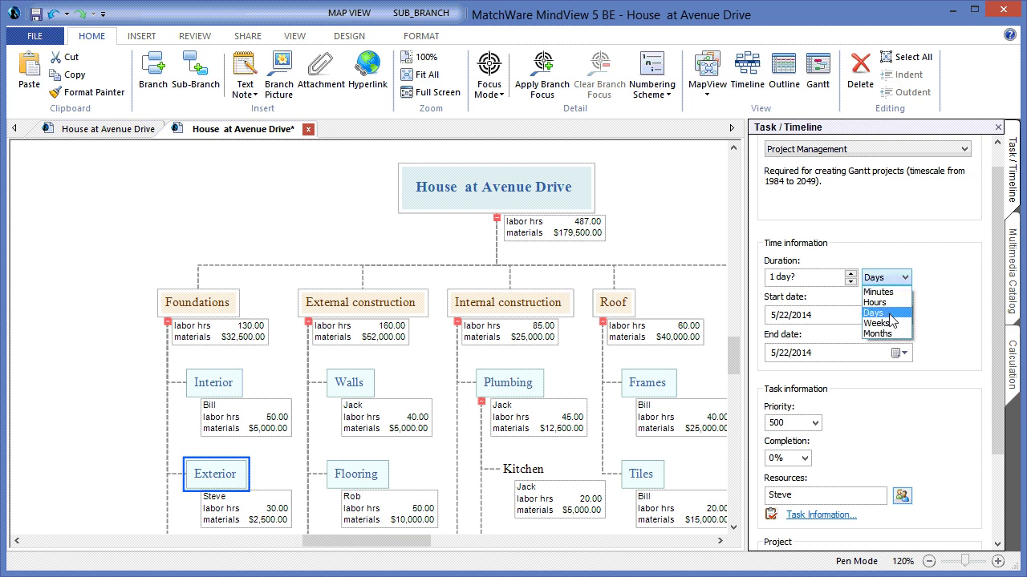
{"action": "left_click", "coordinate": [882, 303]}
{"action": "left_click_drag", "start_coordinate": [796, 276], "coordinate": [762, 277]}
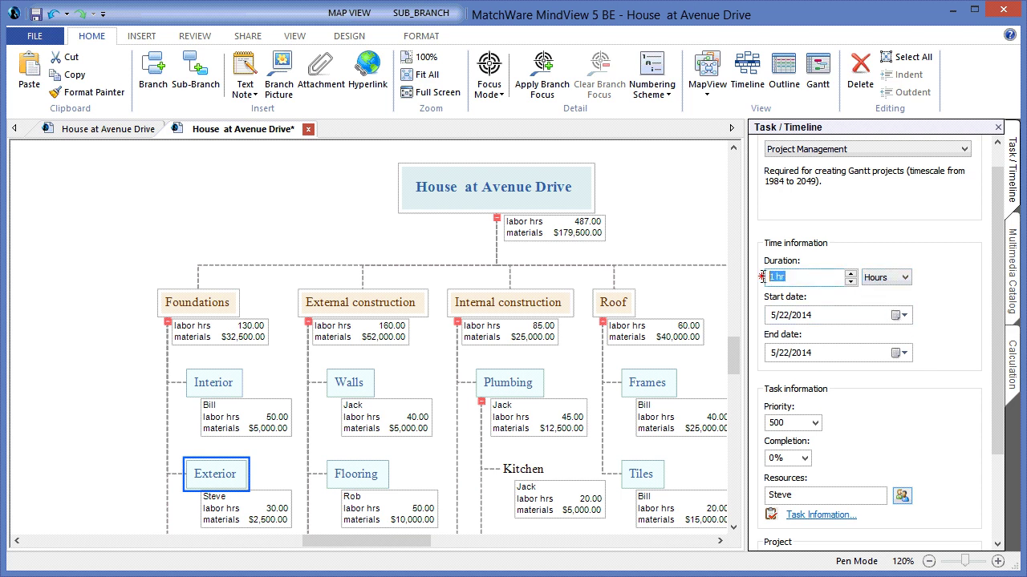
{"action": "type", "text": "3"}
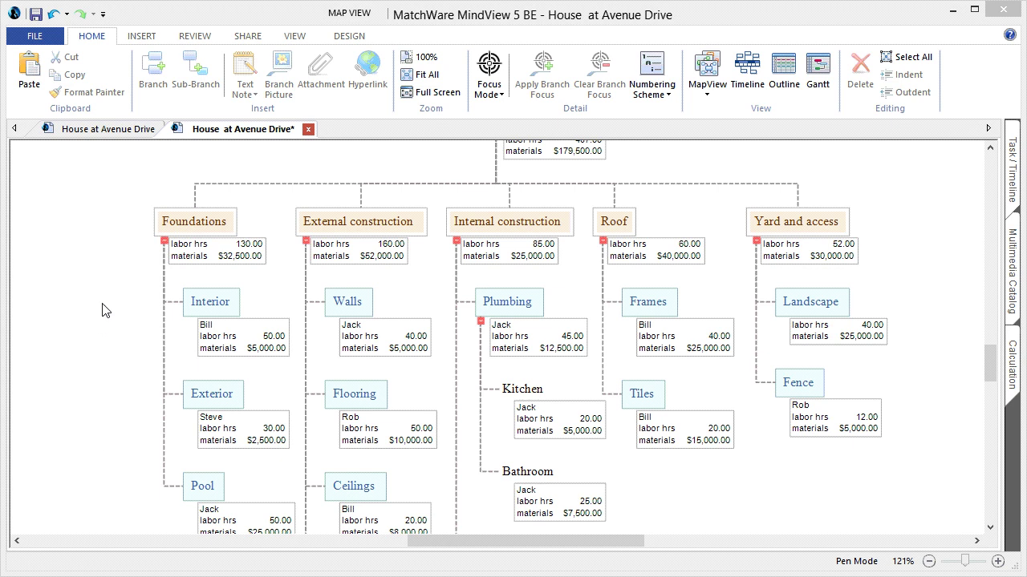
Add Start/End time and Completion to the data boxes of all selected task branches
{"action": "left_click_drag", "start_coordinate": [102, 288], "coordinate": [853, 409]}
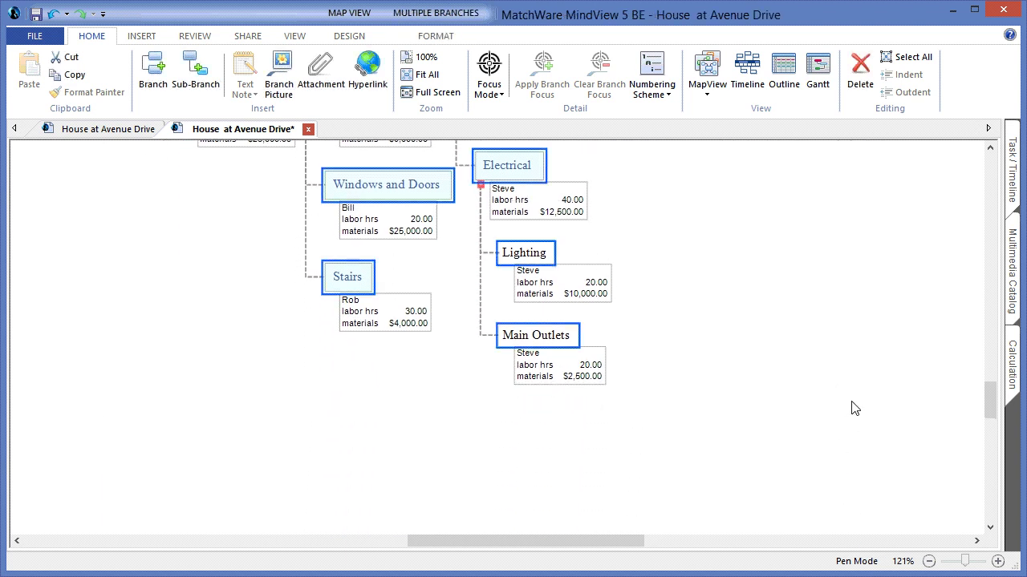
{"action": "left_click", "coordinate": [436, 37]}
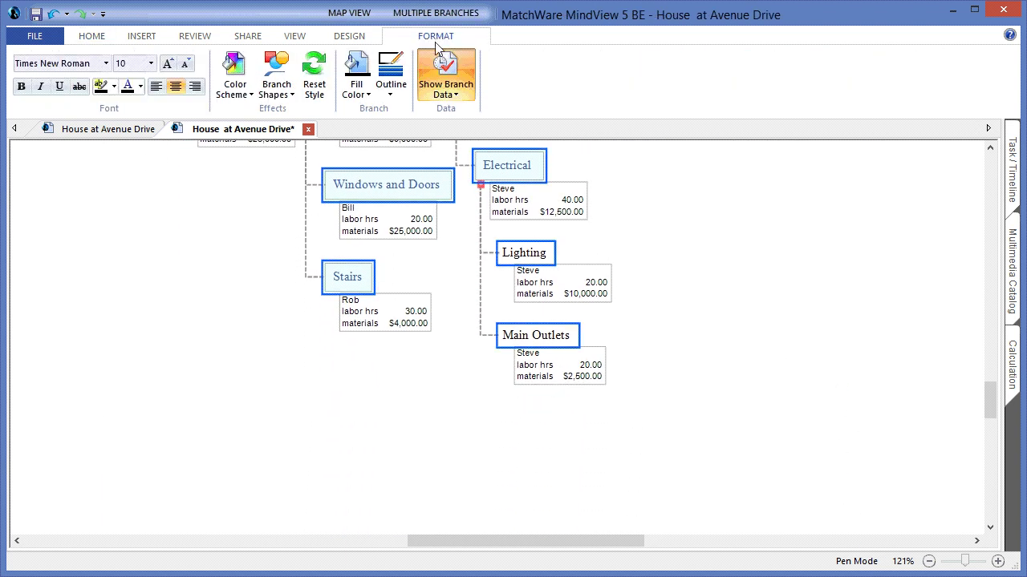
{"action": "left_click", "coordinate": [431, 84]}
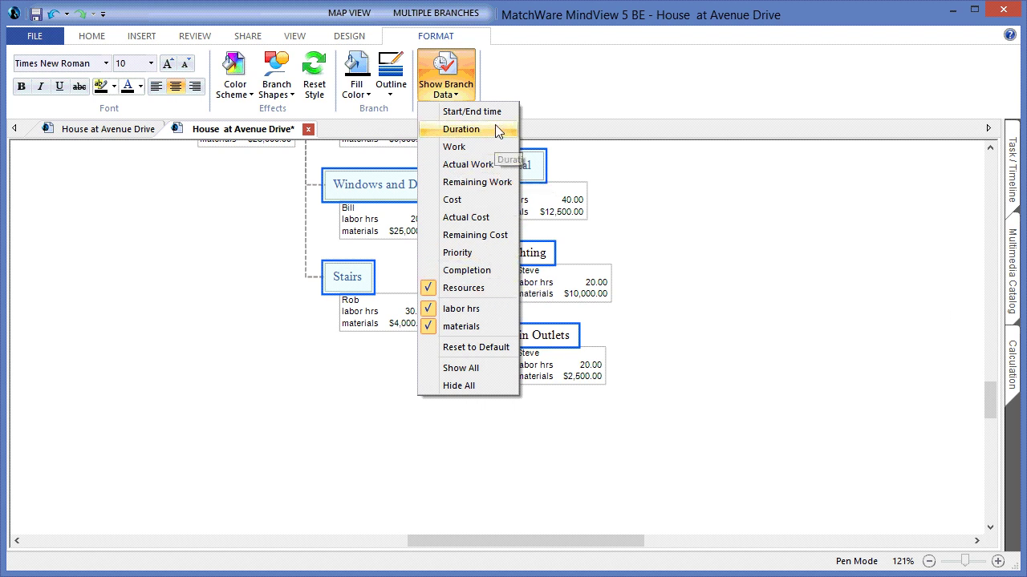
{"action": "left_click", "coordinate": [472, 111]}
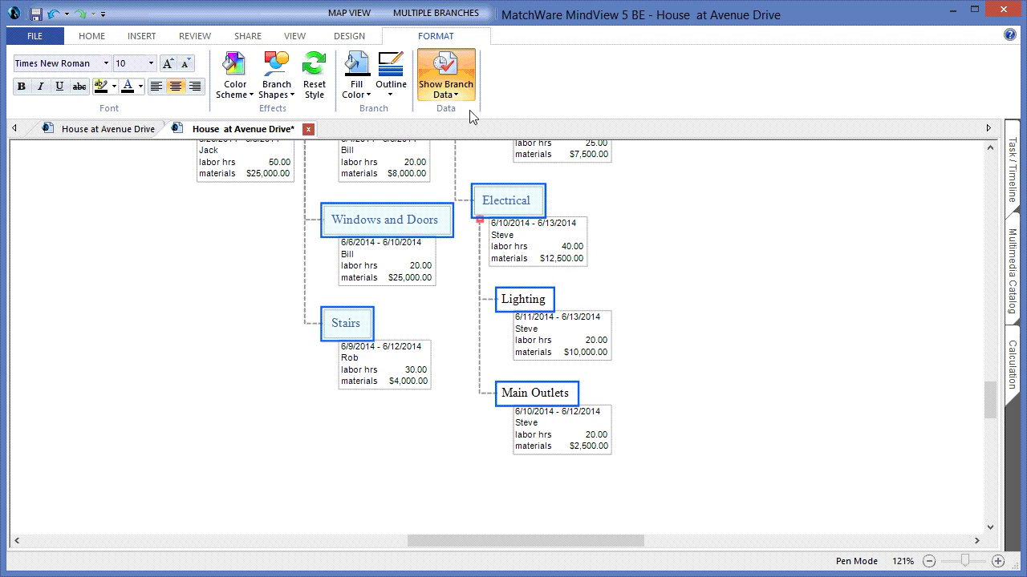
{"action": "left_click", "coordinate": [450, 80]}
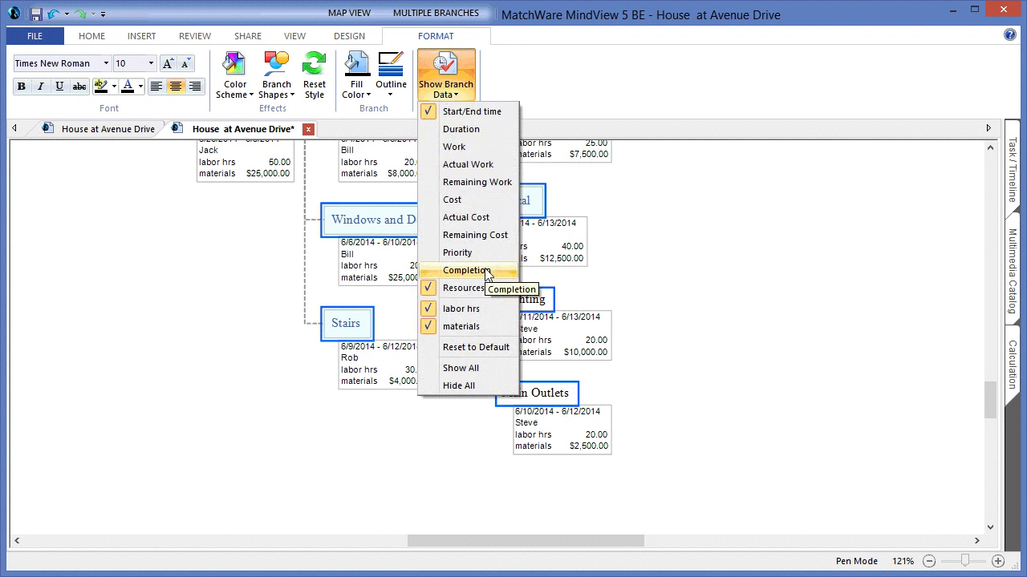
{"action": "left_click", "coordinate": [484, 270]}
{"action": "left_click", "coordinate": [758, 313]}
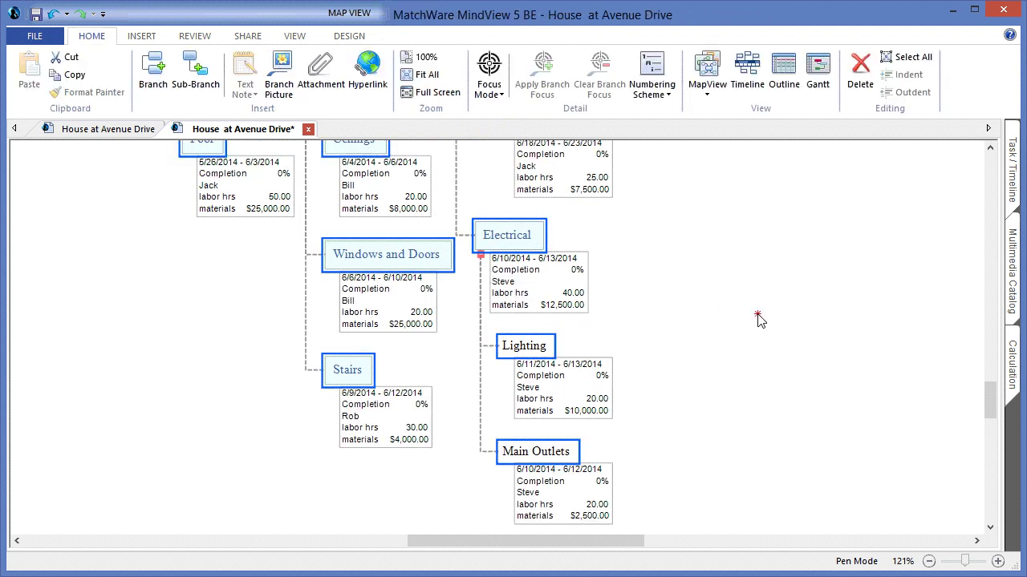
Set the Interior task's completion to 30% in the Task / Timeline pane
{"action": "left_click_drag", "start_coordinate": [989, 409], "coordinate": [988, 372]}
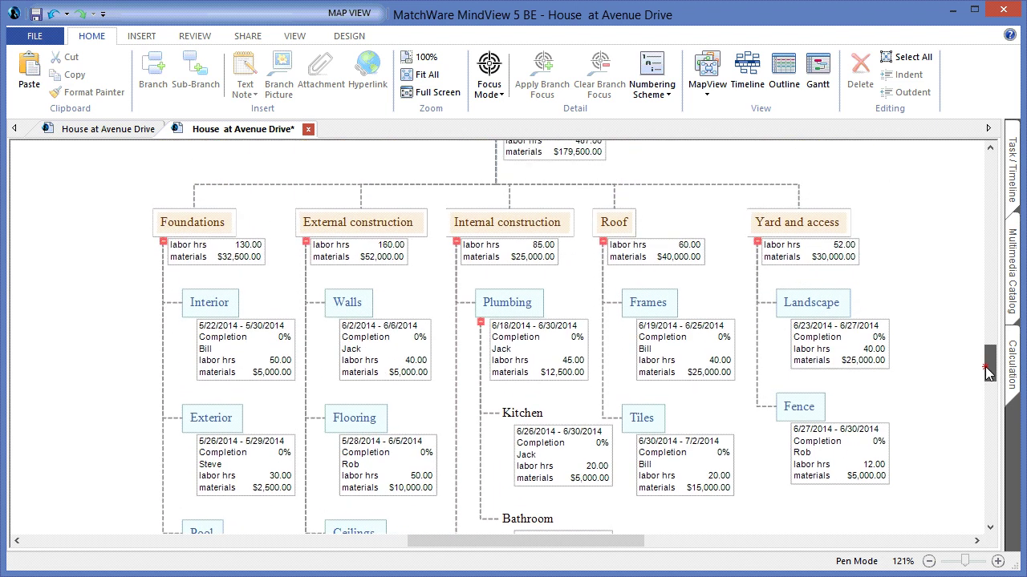
{"action": "mouse_move", "coordinate": [251, 455]}
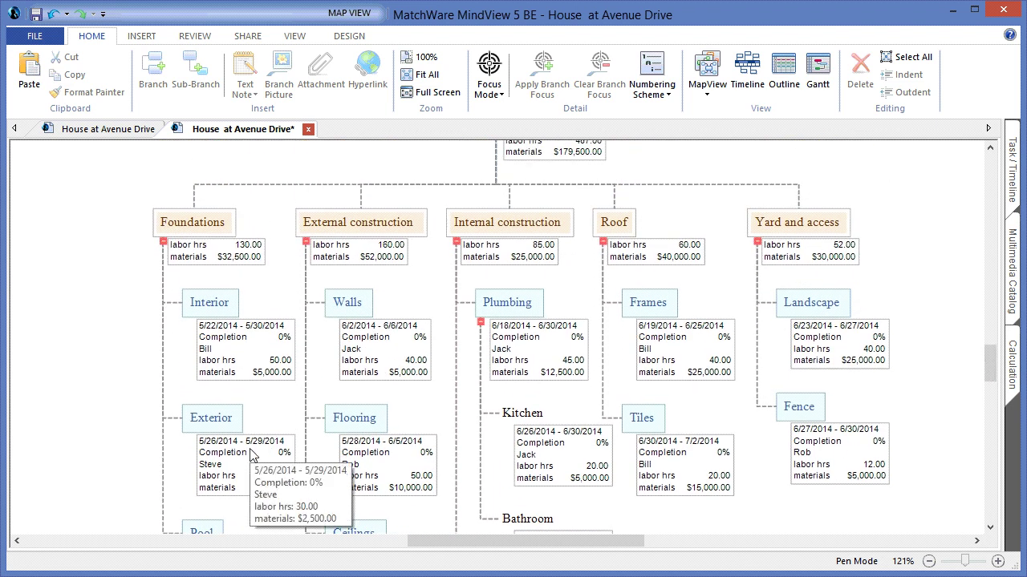
{"action": "left_click", "coordinate": [219, 305]}
{"action": "left_click", "coordinate": [1013, 177]}
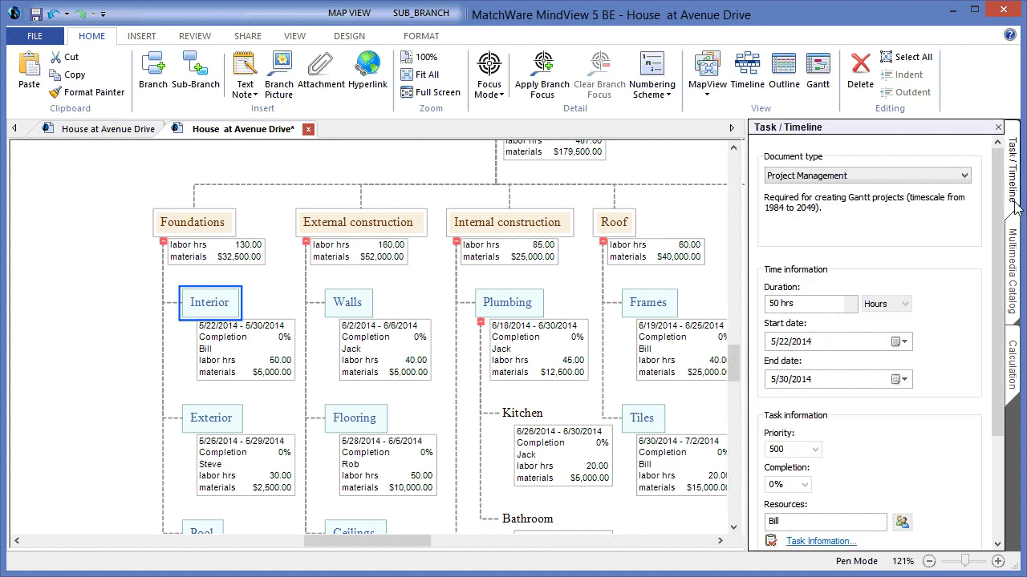
{"action": "left_click", "coordinate": [804, 484]}
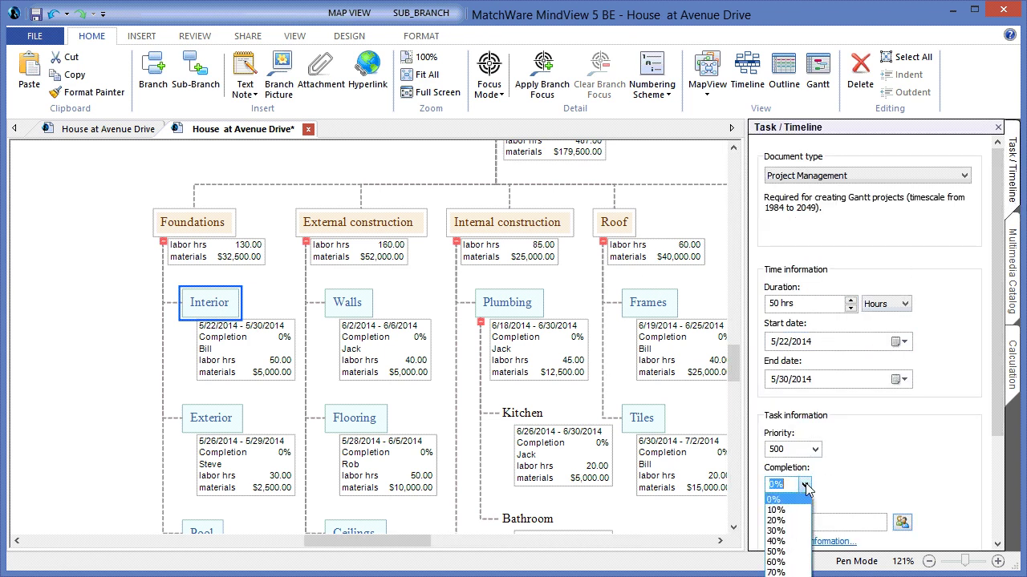
{"action": "left_click", "coordinate": [789, 532]}
Set the Exterior task's completion to 60%
{"action": "left_click", "coordinate": [197, 425]}
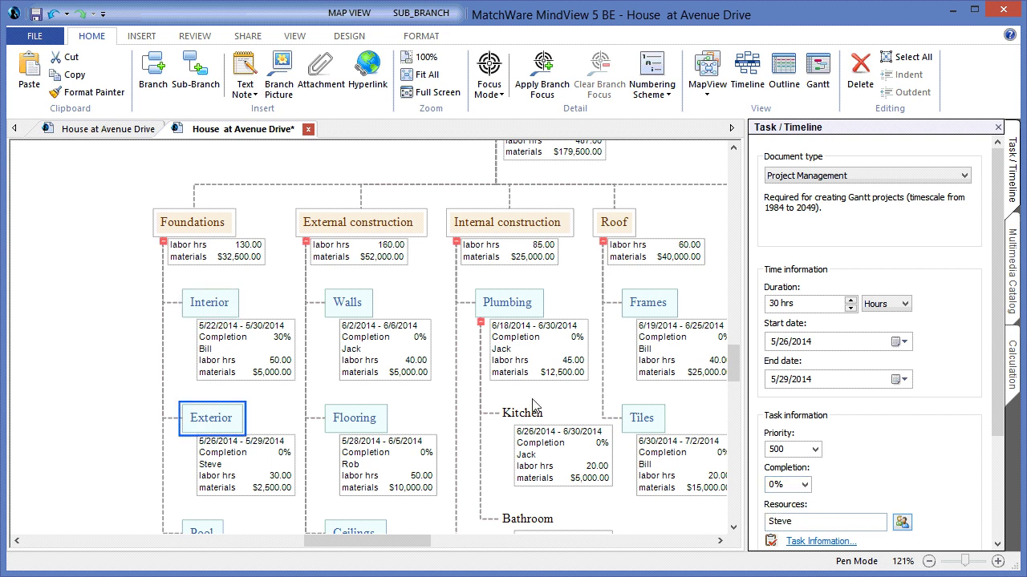
{"action": "left_click", "coordinate": [805, 486]}
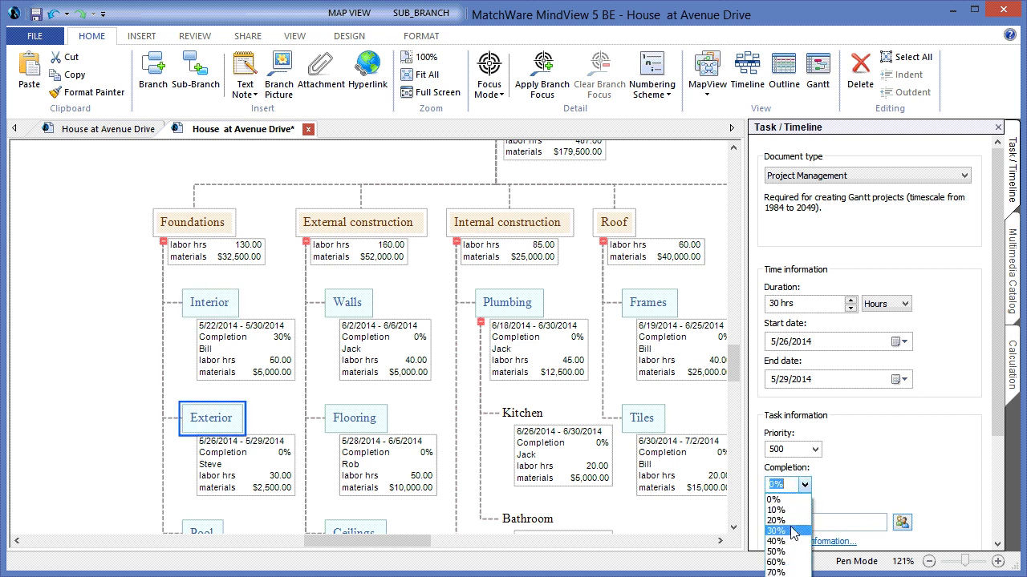
{"action": "left_click", "coordinate": [789, 566]}
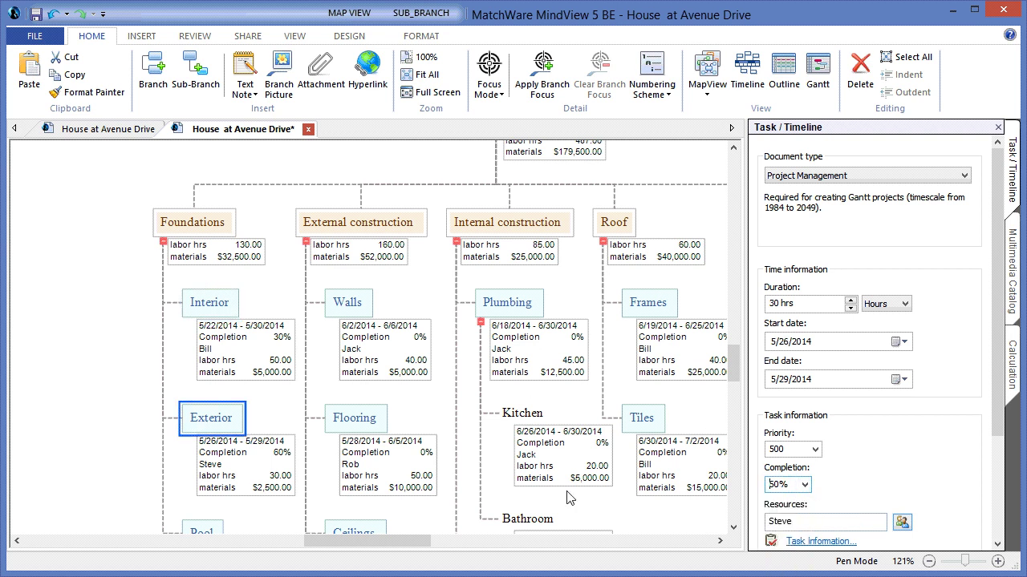
Display the Foundations deliverable's rolled-up Completion of 25% in its data box
{"action": "left_click", "coordinate": [198, 227]}
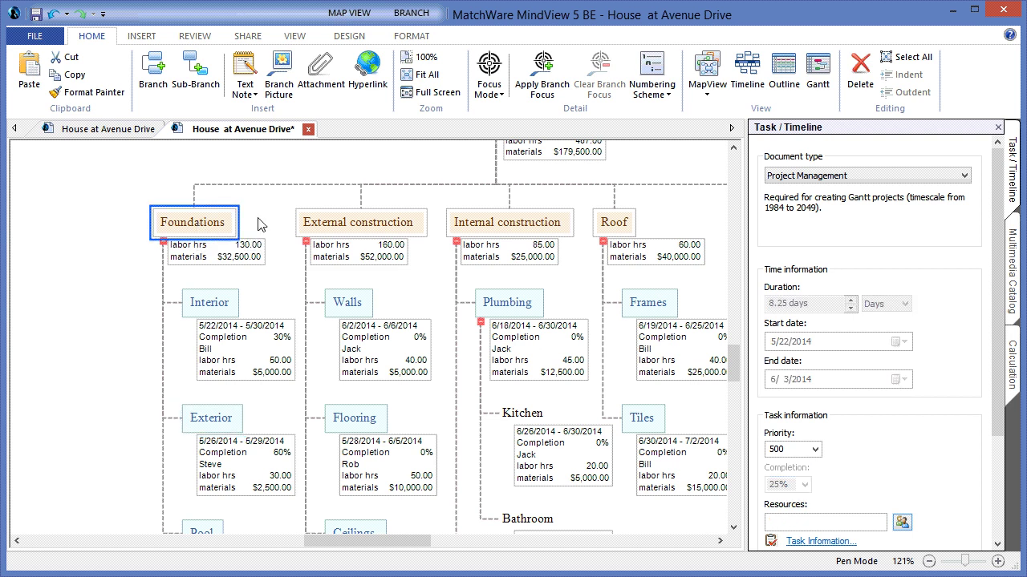
{"action": "left_click", "coordinate": [417, 37]}
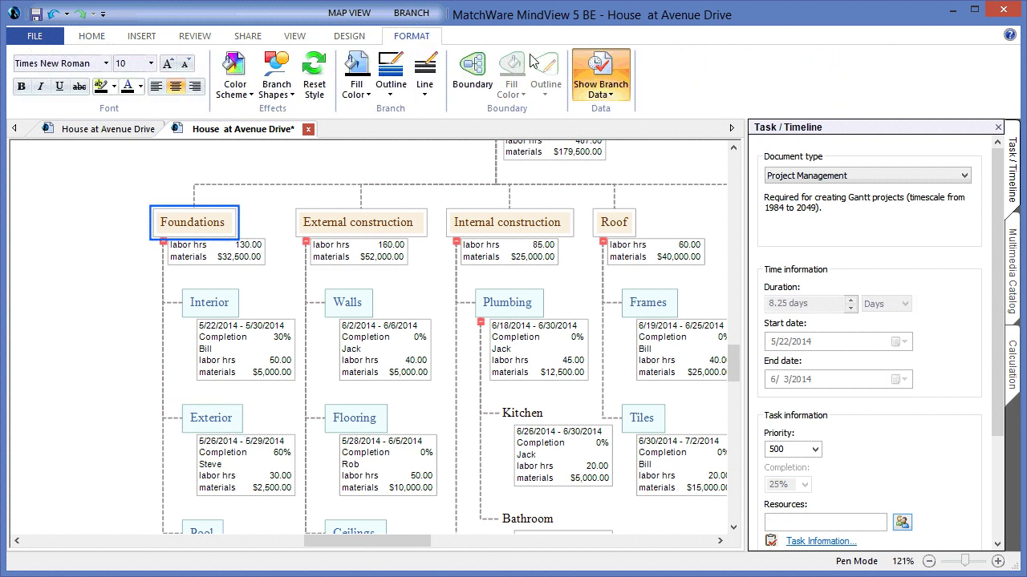
{"action": "left_click", "coordinate": [590, 82]}
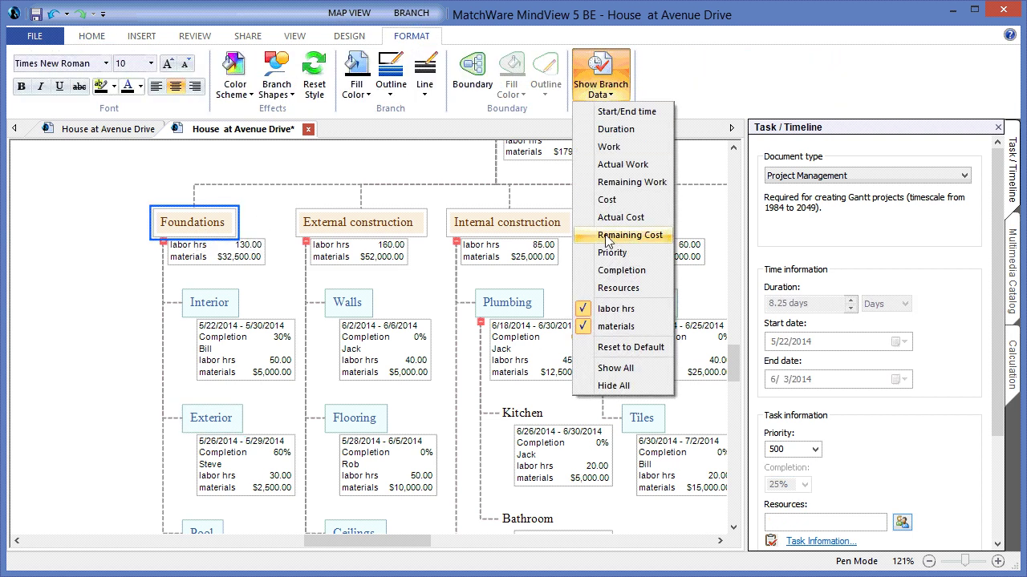
{"action": "left_click", "coordinate": [614, 273]}
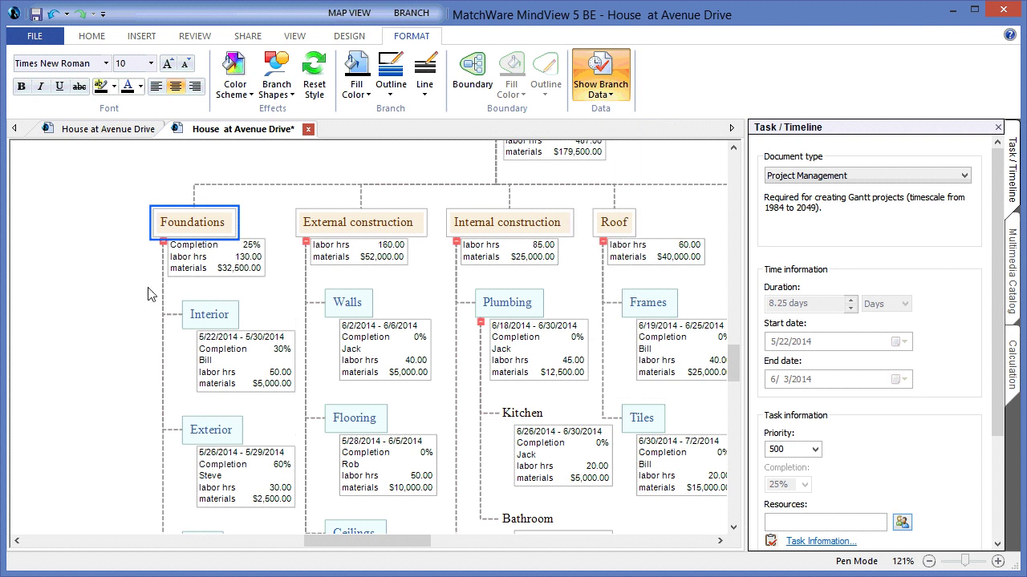
{"action": "left_click", "coordinate": [110, 311]}
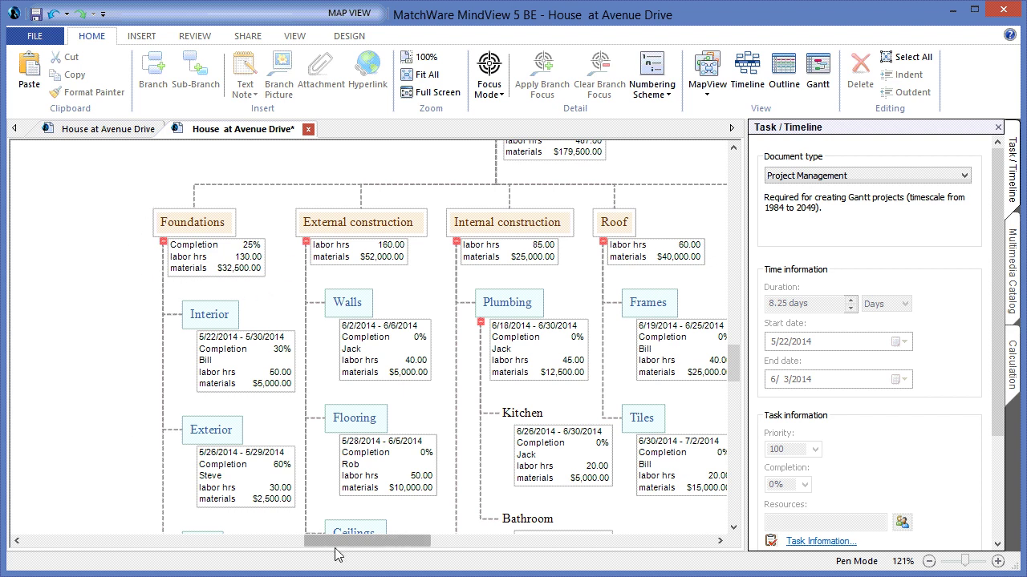
Close the task pane and show Completion on the root (7%) and its four other deliverables (0%)
{"action": "left_click", "coordinate": [1014, 200]}
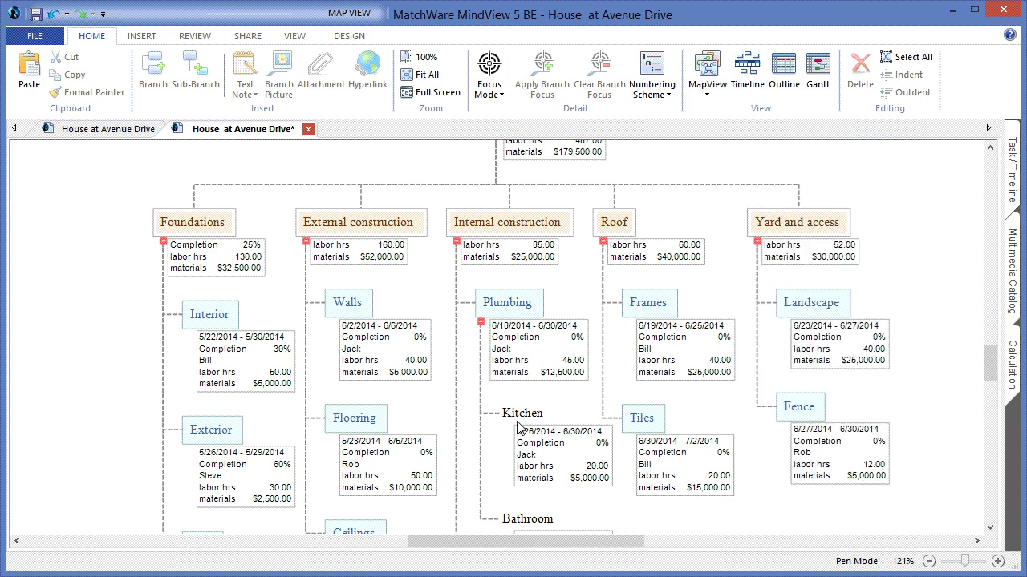
{"action": "scroll", "coordinate": [907, 319], "scroll_direction": "up", "scroll_amount": 2}
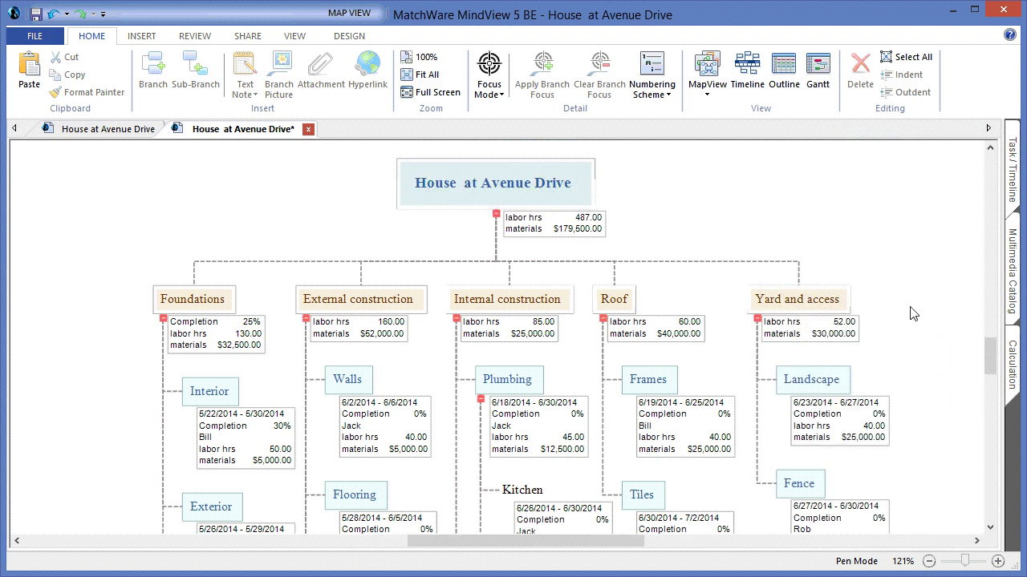
{"action": "left_click_drag", "start_coordinate": [91, 158], "coordinate": [878, 315]}
{"action": "left_click", "coordinate": [436, 37]}
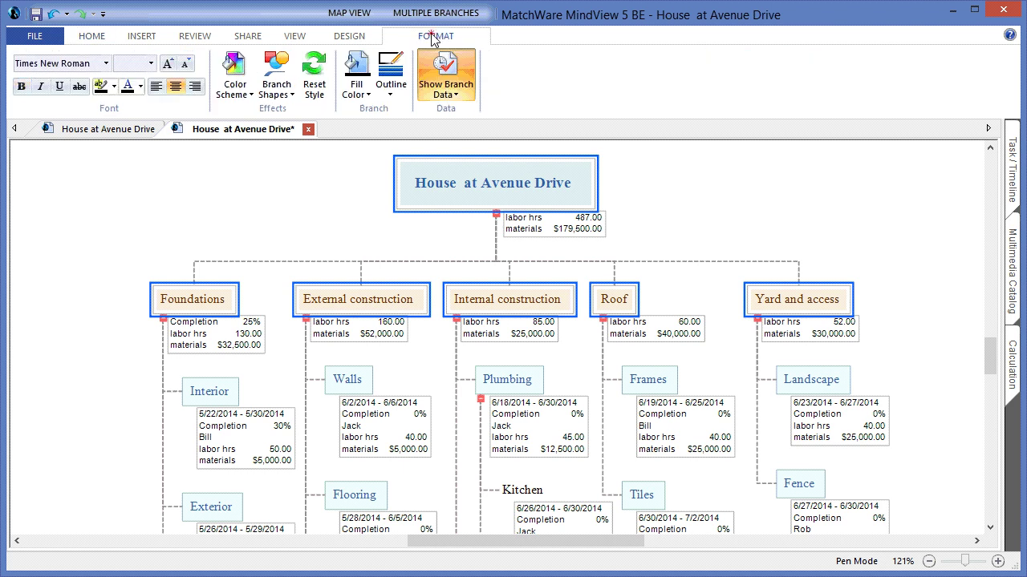
{"action": "left_click", "coordinate": [435, 92]}
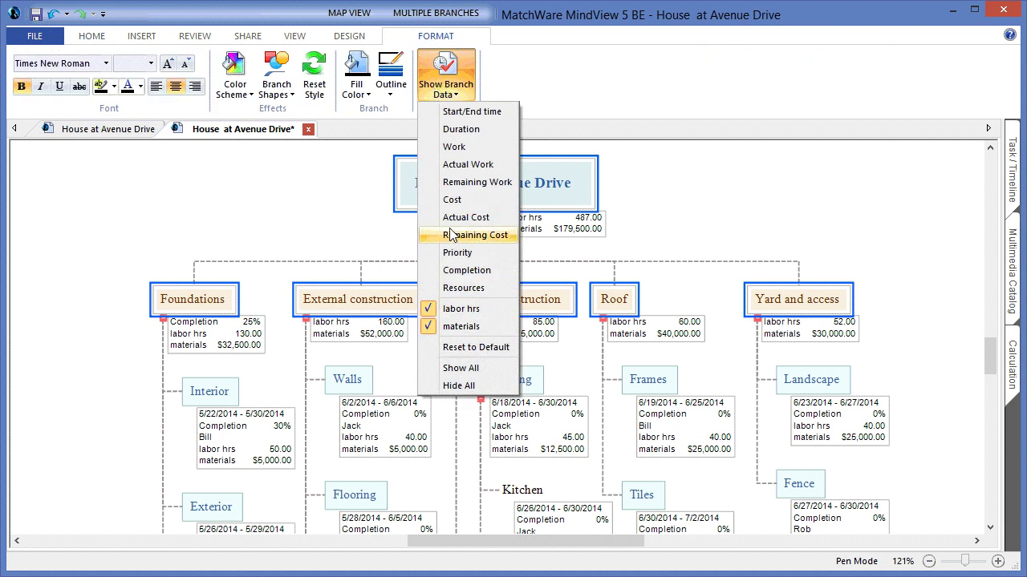
{"action": "left_click", "coordinate": [461, 271]}
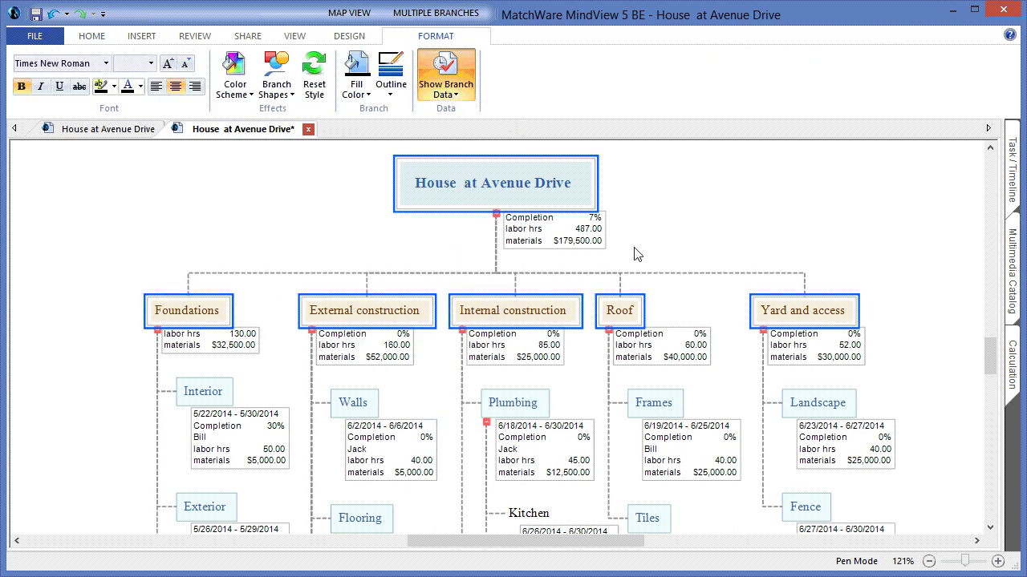
{"action": "left_click", "coordinate": [804, 228]}
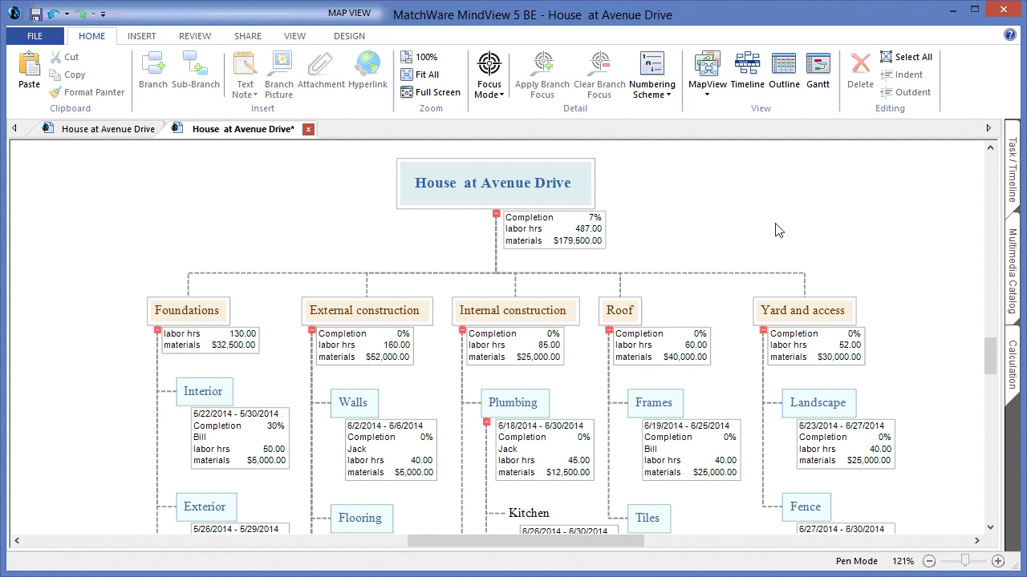